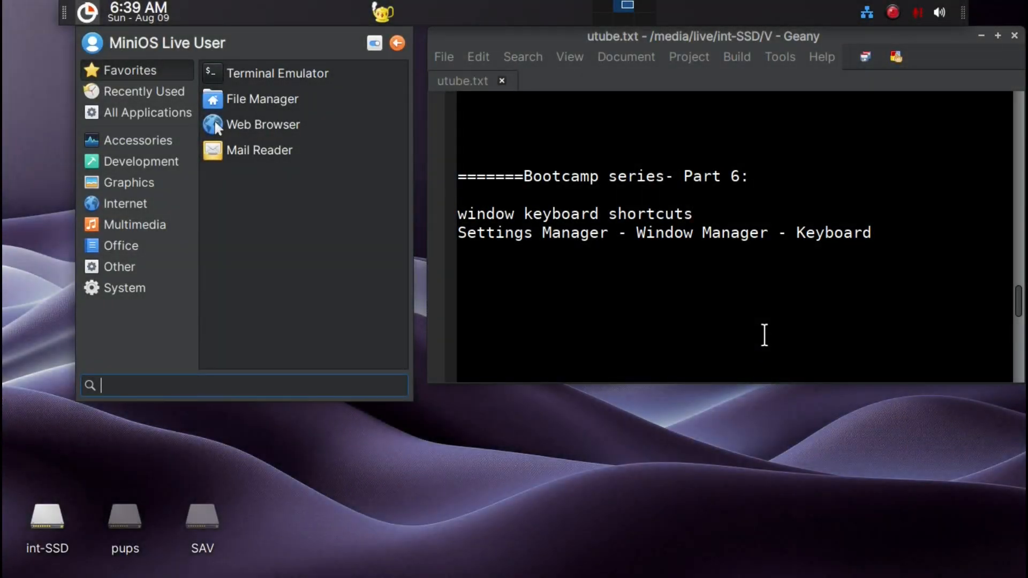
Step: Open the Window Manager Tweaks settings and move the dialog aside so the notes behind it are readable
{"action": "type", "text": "wind"}
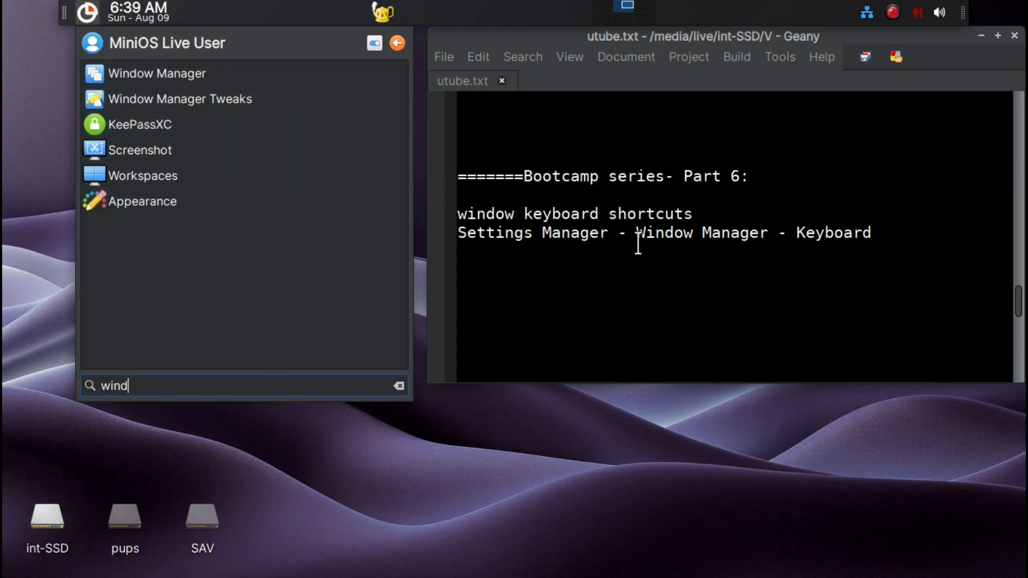
{"action": "left_click", "coordinate": [269, 99]}
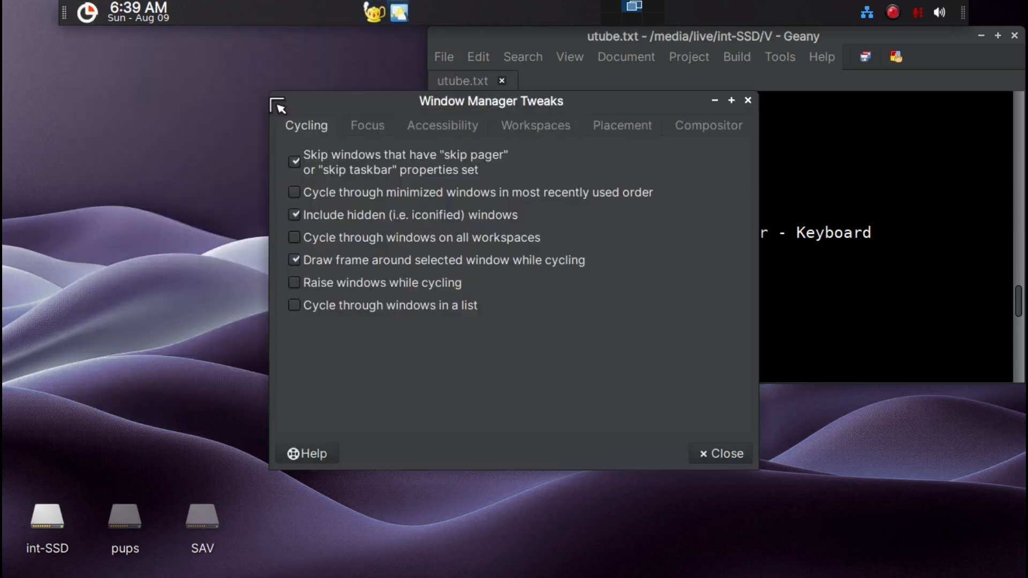
{"action": "left_click_drag", "start_coordinate": [400, 100], "coordinate": [210, 84]}
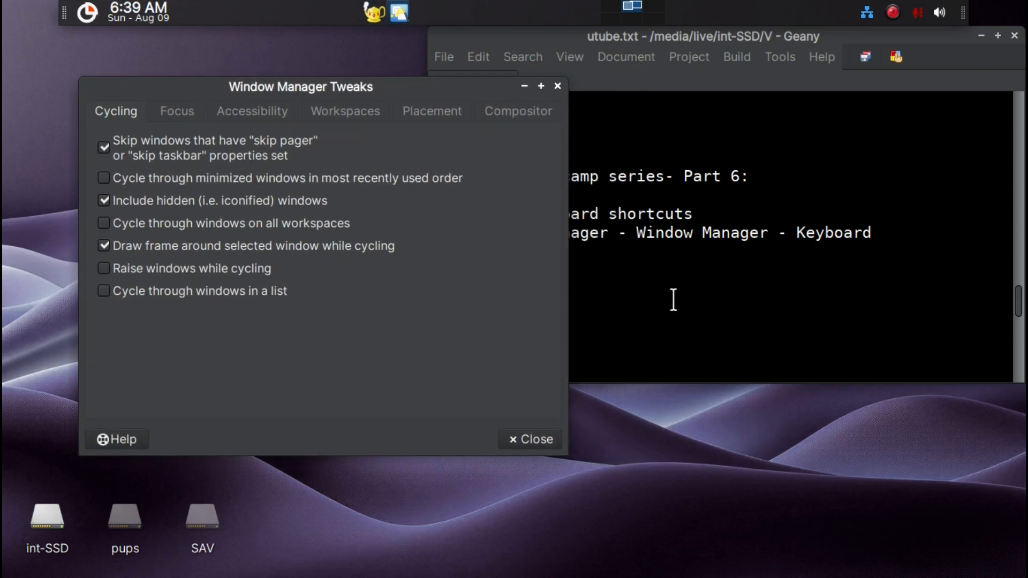
Step: Cycle through the open windows to examine how the window switcher looks with the current cycling settings
{"action": "key", "text": "alt+Tab"}
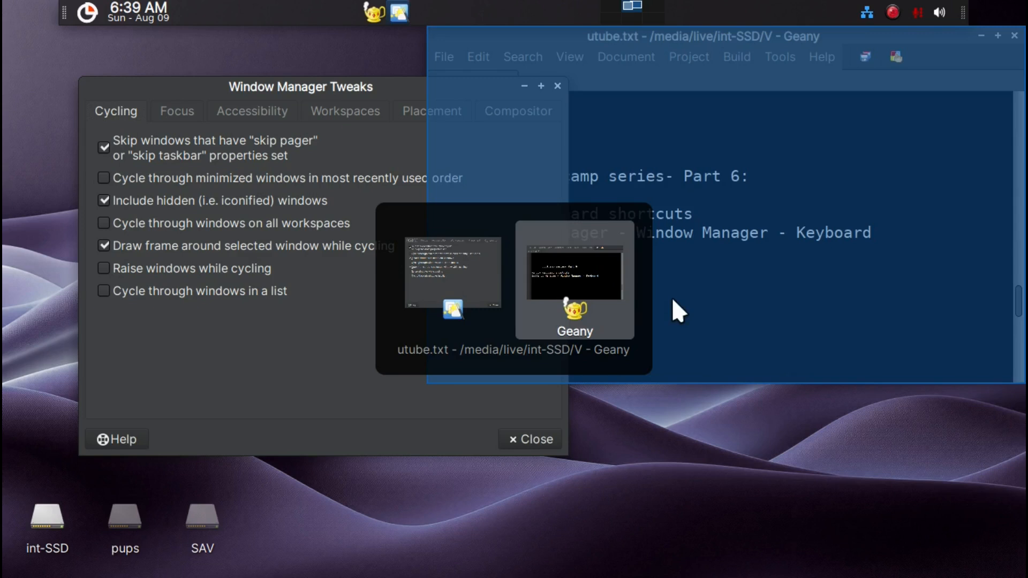
{"action": "key", "text": "alt+Tab"}
{"action": "key", "text": "alt+Tab"}
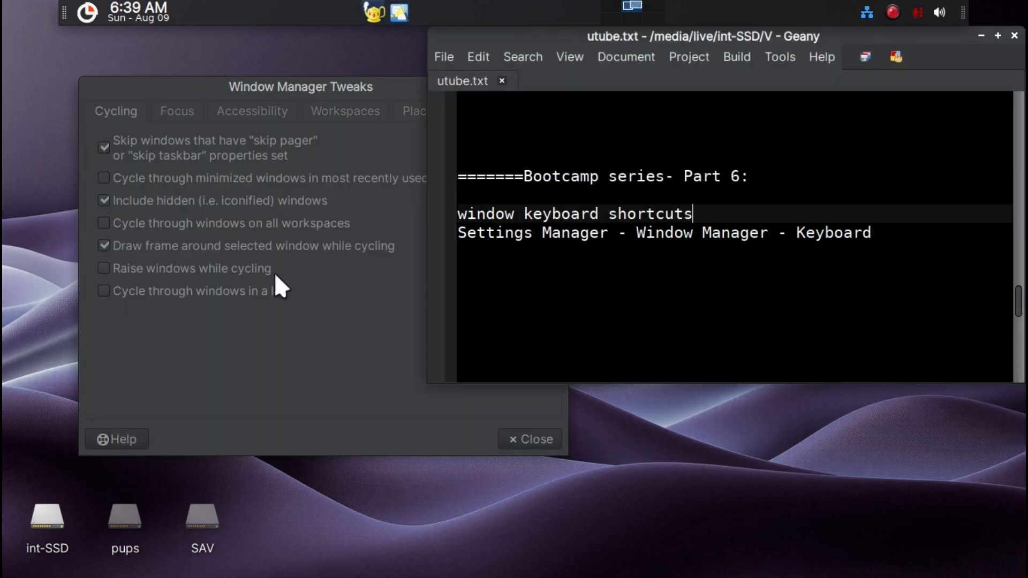
Step: Enable "Cycle through windows in a list", try out the window switcher, and close the tweaks dialog
{"action": "left_click", "coordinate": [183, 287]}
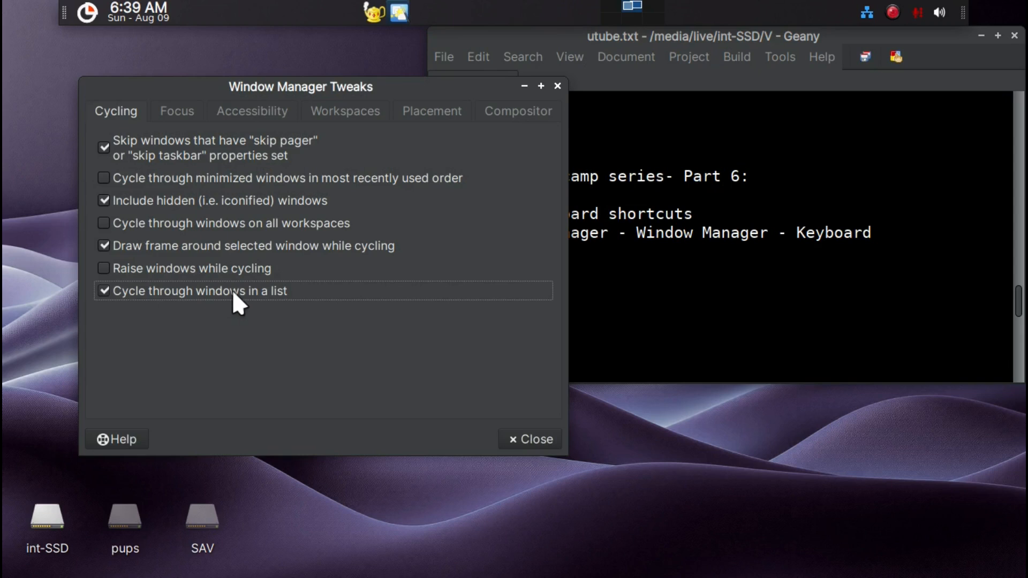
{"action": "key", "text": "alt+Tab"}
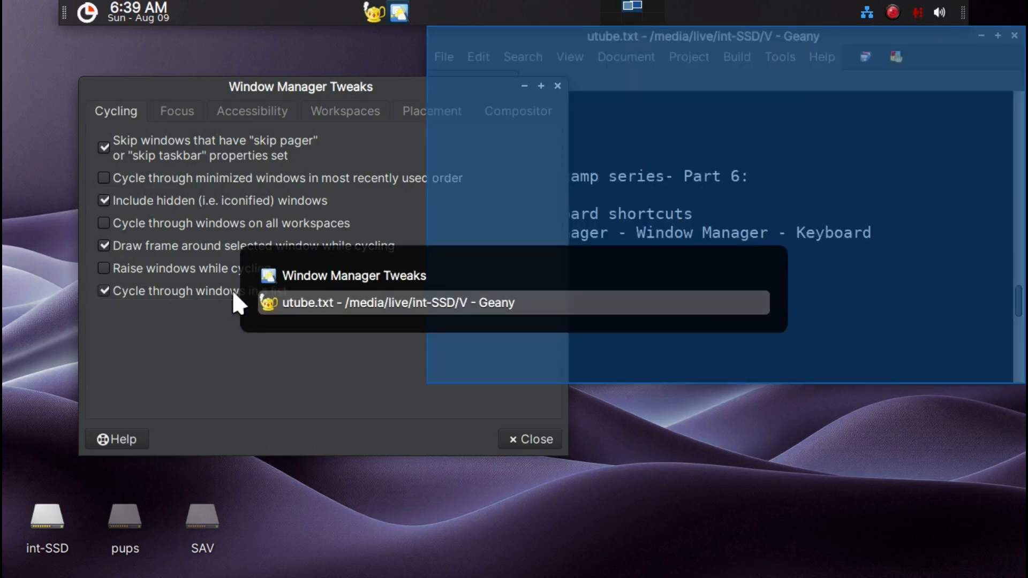
{"action": "key", "text": "alt+Tab"}
{"action": "key", "text": "alt+Tab"}
{"action": "key", "text": "alt+Tab"}
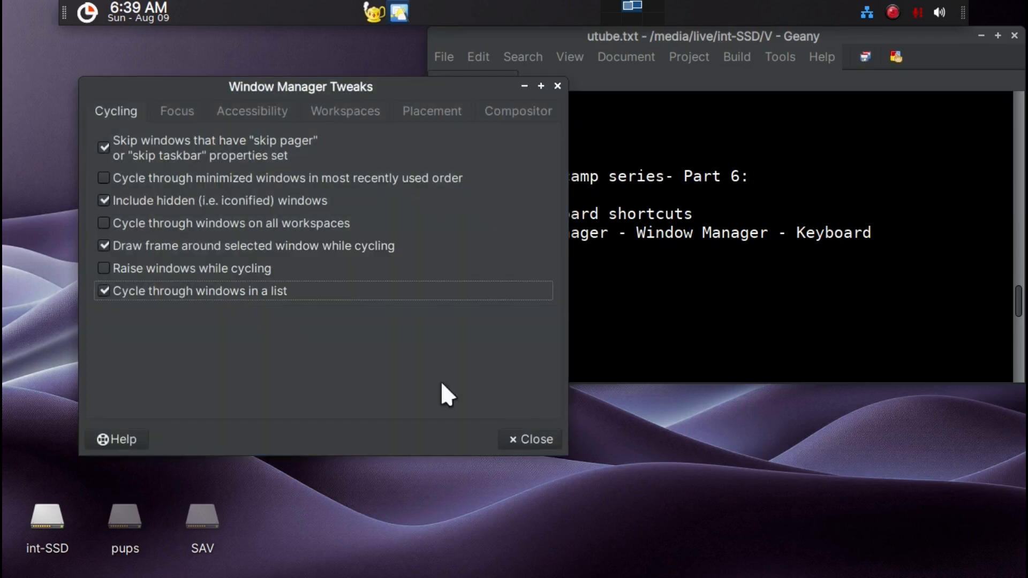
{"action": "left_click", "coordinate": [527, 443]}
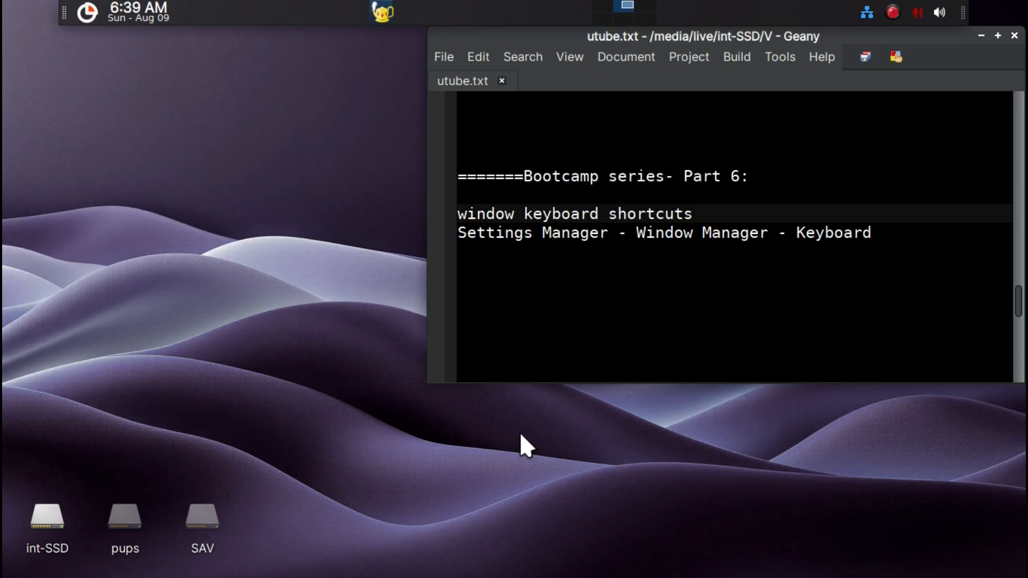
Step: Open the Window Manager settings and move the dialog aside so the notes behind it are readable
{"action": "key", "text": "super"}
{"action": "type", "text": "win"}
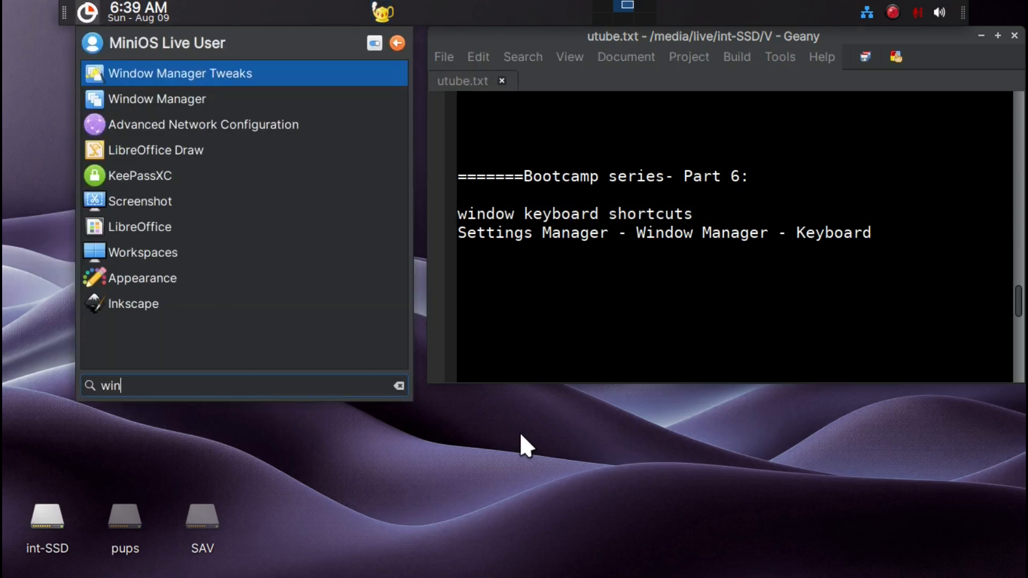
{"action": "key", "text": "Down"}
{"action": "key", "text": "Return"}
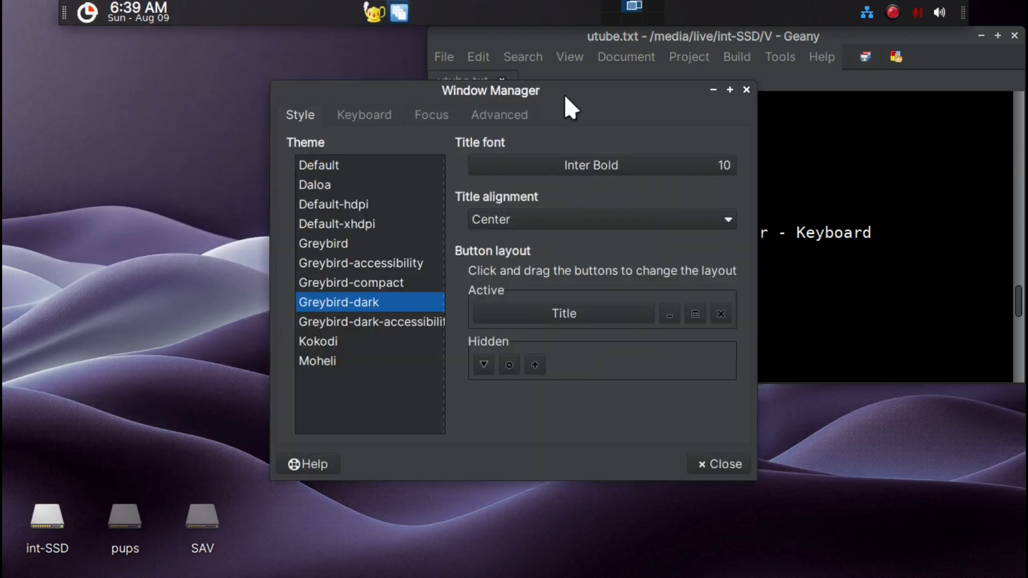
{"action": "left_click_drag", "start_coordinate": [561, 88], "coordinate": [296, 52]}
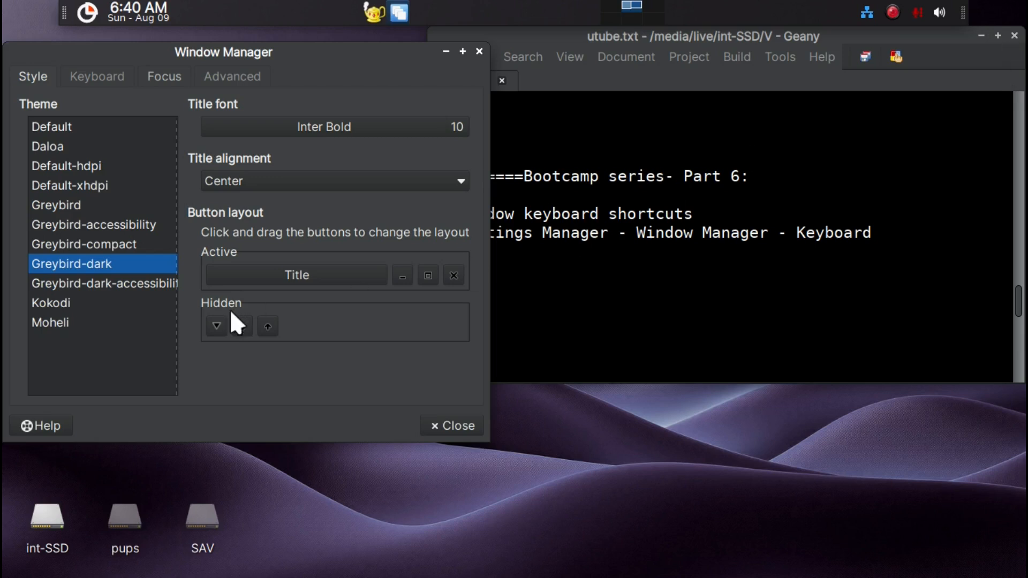
Step: Remove the minimize, maximize and close buttons from window title bars by placing them among the hidden buttons
{"action": "left_click_drag", "start_coordinate": [401, 273], "coordinate": [329, 324]}
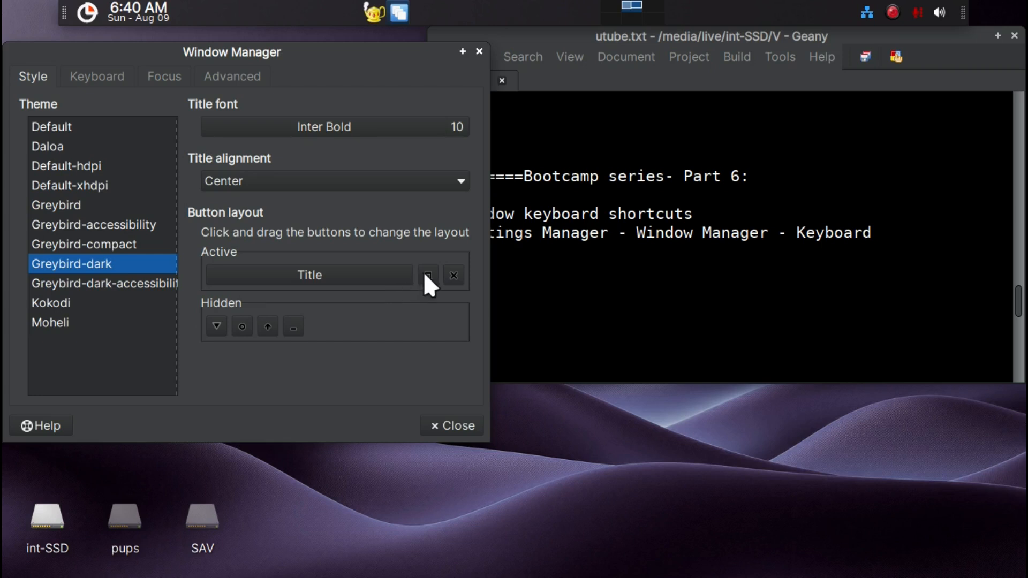
{"action": "left_click_drag", "start_coordinate": [425, 274], "coordinate": [333, 324]}
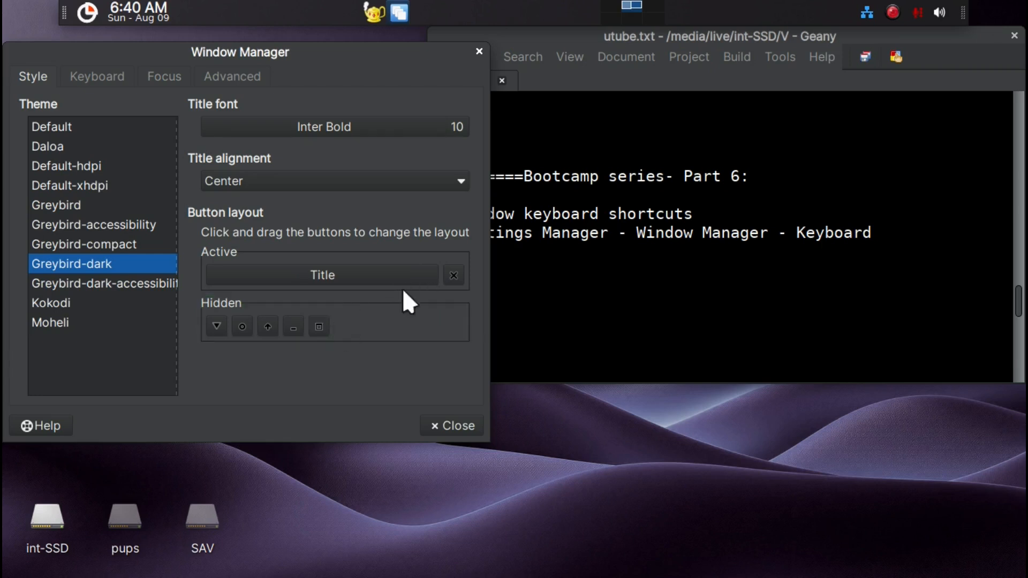
{"action": "left_click_drag", "start_coordinate": [448, 274], "coordinate": [364, 321]}
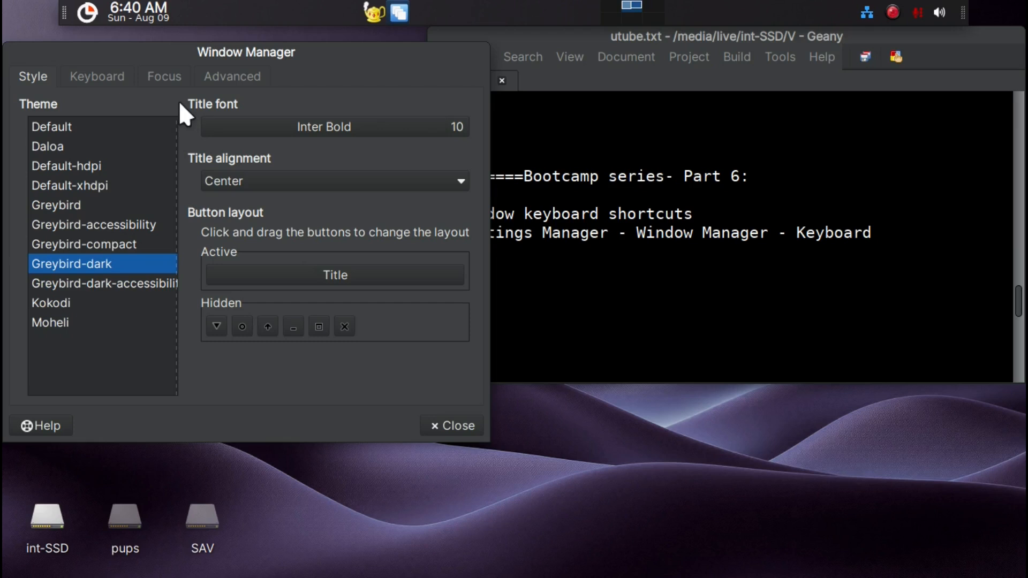
Step: Show the window manager's keyboard shortcuts and try the one for the window operations menu, dismissing the menu
{"action": "left_click", "coordinate": [114, 76]}
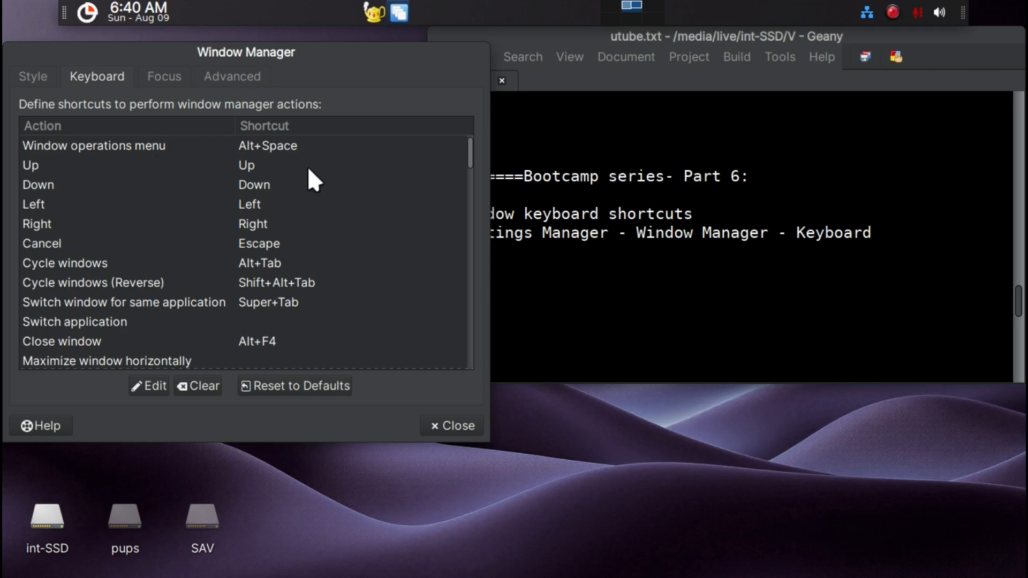
{"action": "key", "text": "alt+space"}
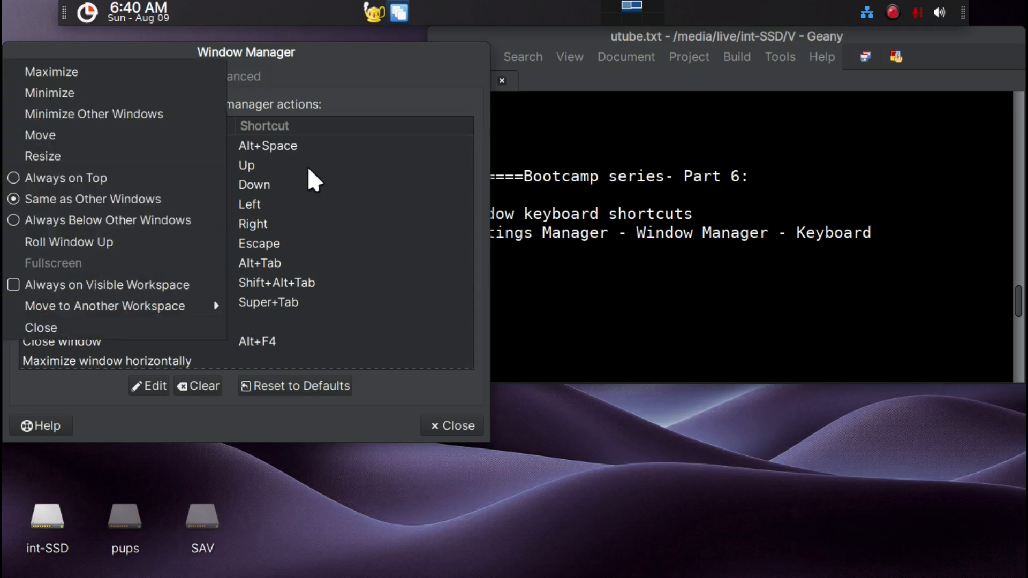
{"action": "key", "text": "Escape"}
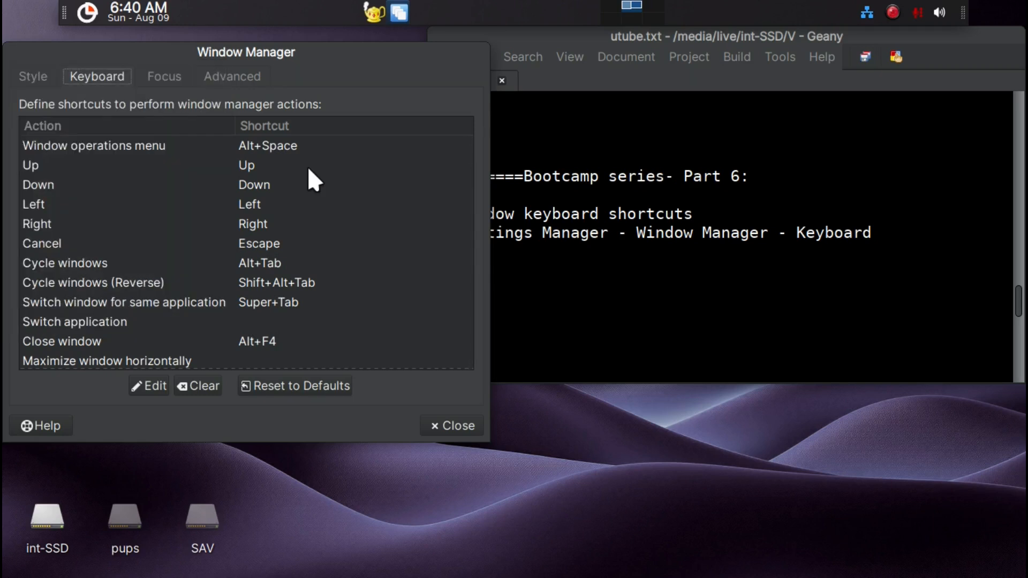
Step: Clear the shortcuts assigned to the "Window operations menu" and "Switch window for same application" actions
{"action": "left_click", "coordinate": [302, 140]}
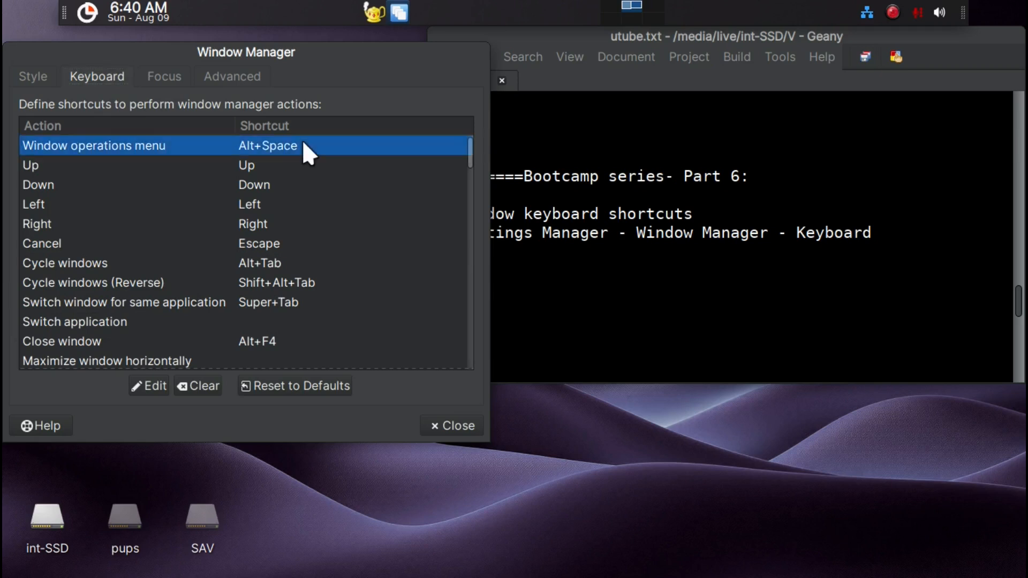
{"action": "left_click", "coordinate": [192, 379]}
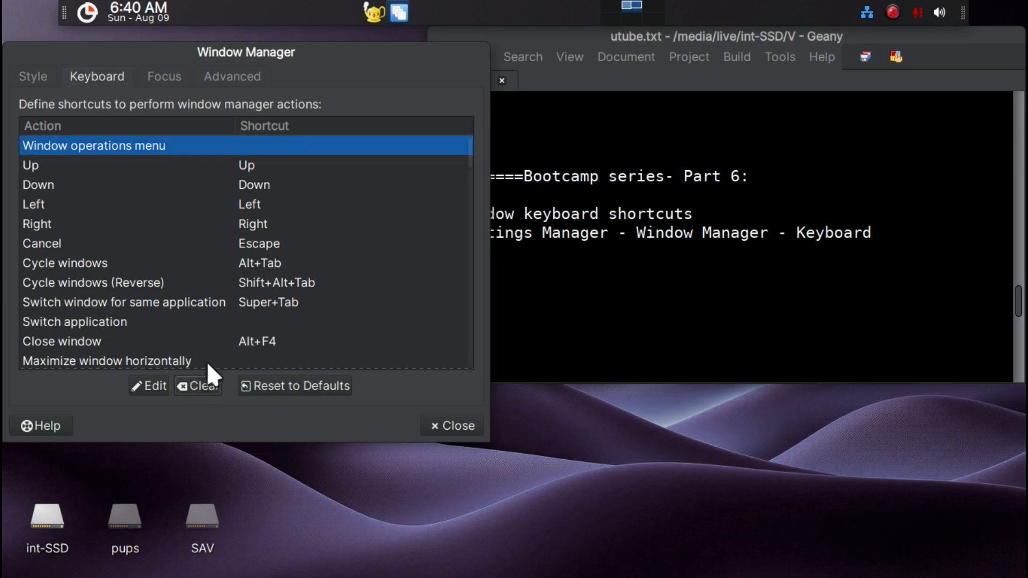
{"action": "left_click", "coordinate": [249, 302]}
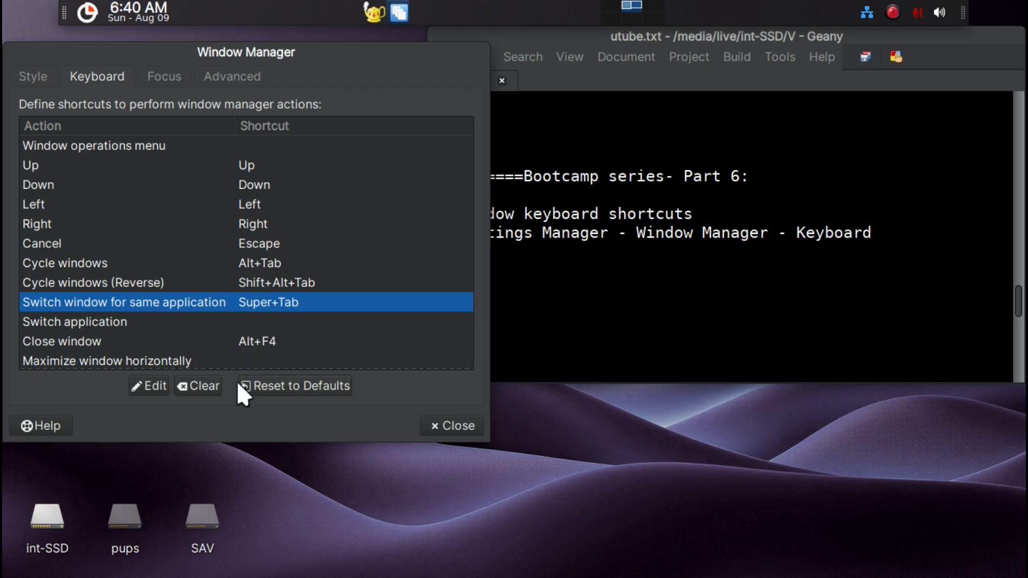
{"action": "left_click", "coordinate": [201, 386]}
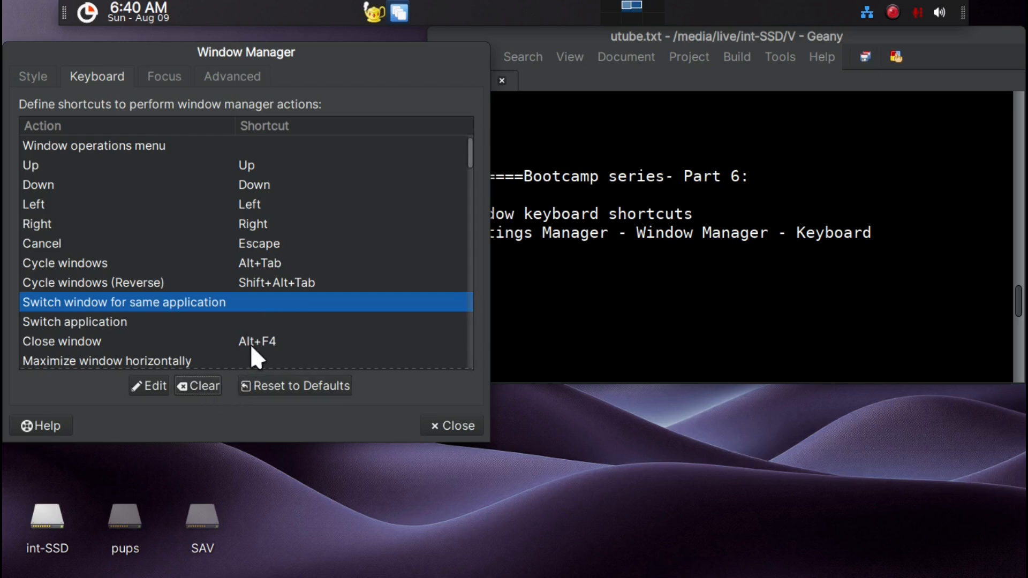
Step: Set the "Close window" shortcut to F4 and test it on a newly opened terminal window
{"action": "scroll", "coordinate": [249, 344], "scroll_direction": "down", "scroll_amount": 1}
{"action": "left_click", "coordinate": [294, 310]}
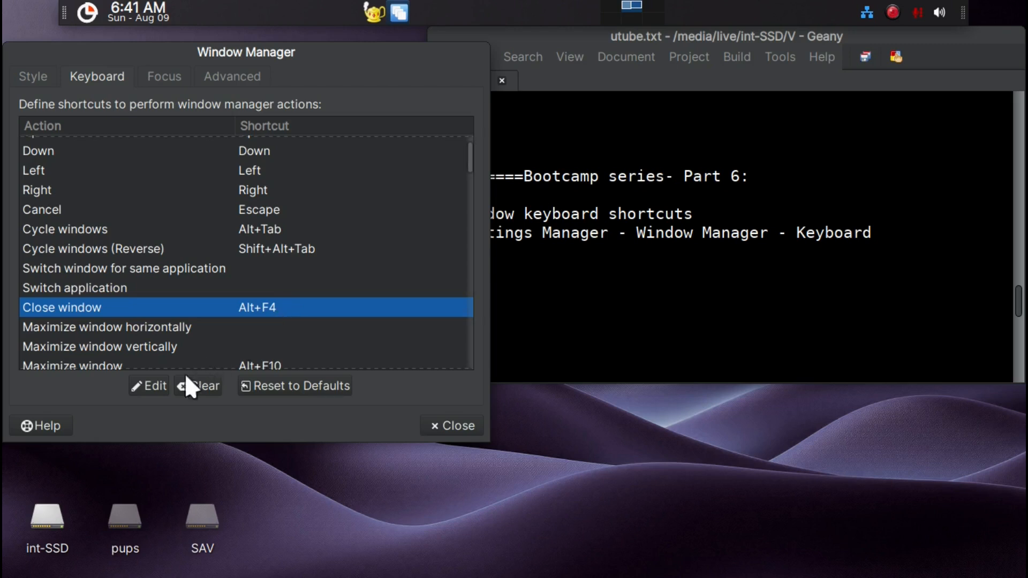
{"action": "left_click", "coordinate": [148, 386]}
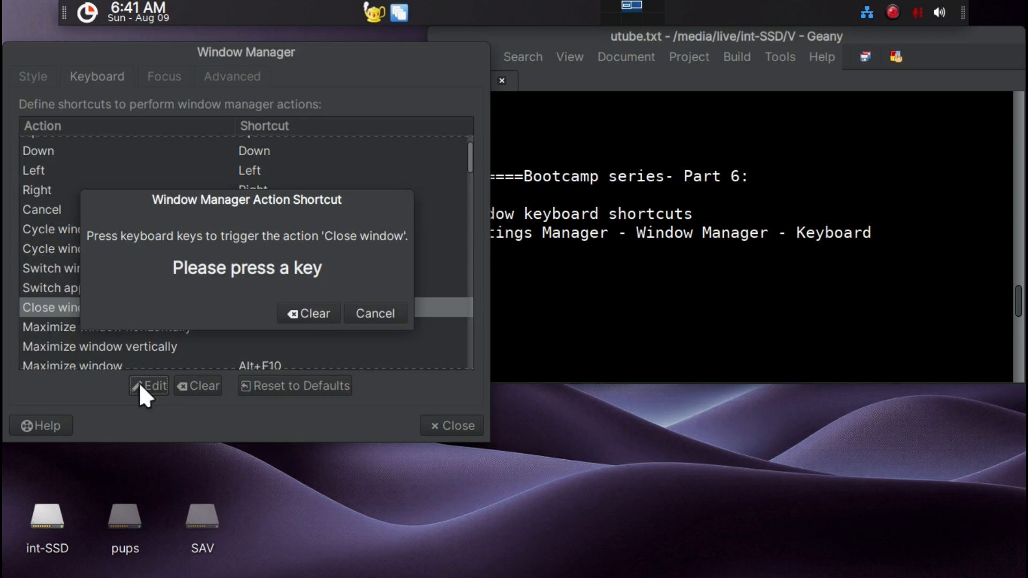
{"action": "key", "text": "F4"}
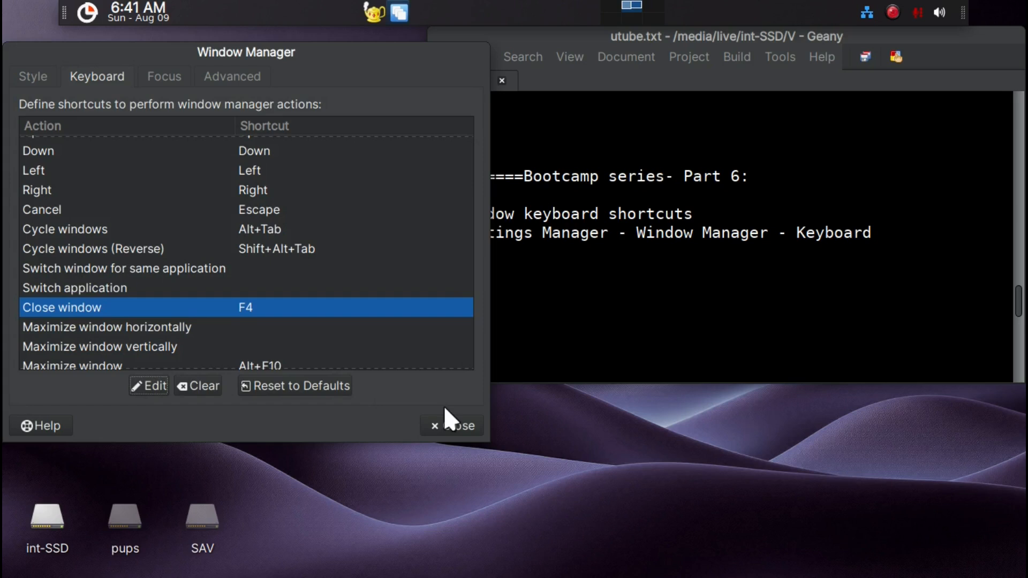
{"action": "key", "text": "ctrl+alt+t"}
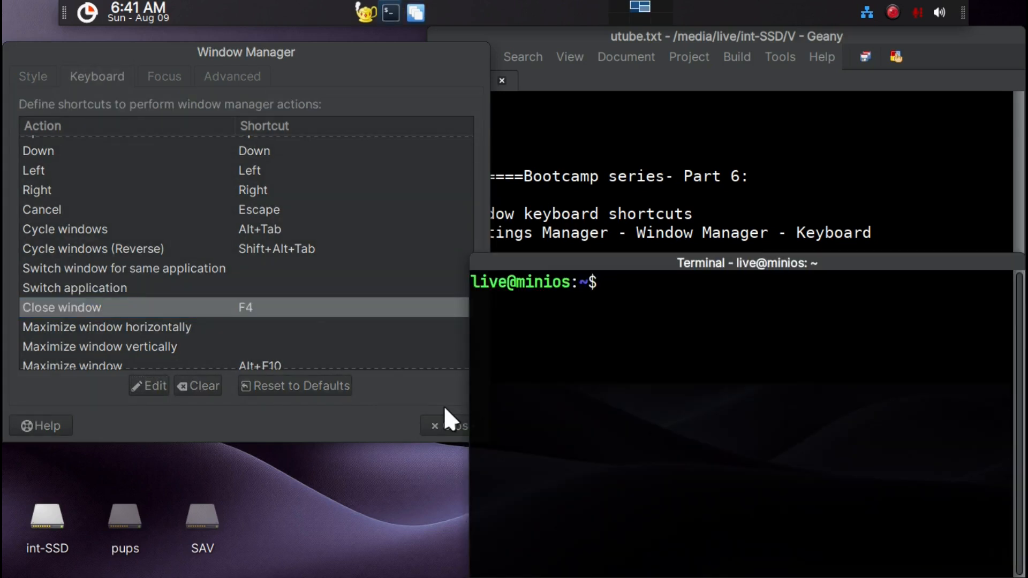
{"action": "key", "text": "F4"}
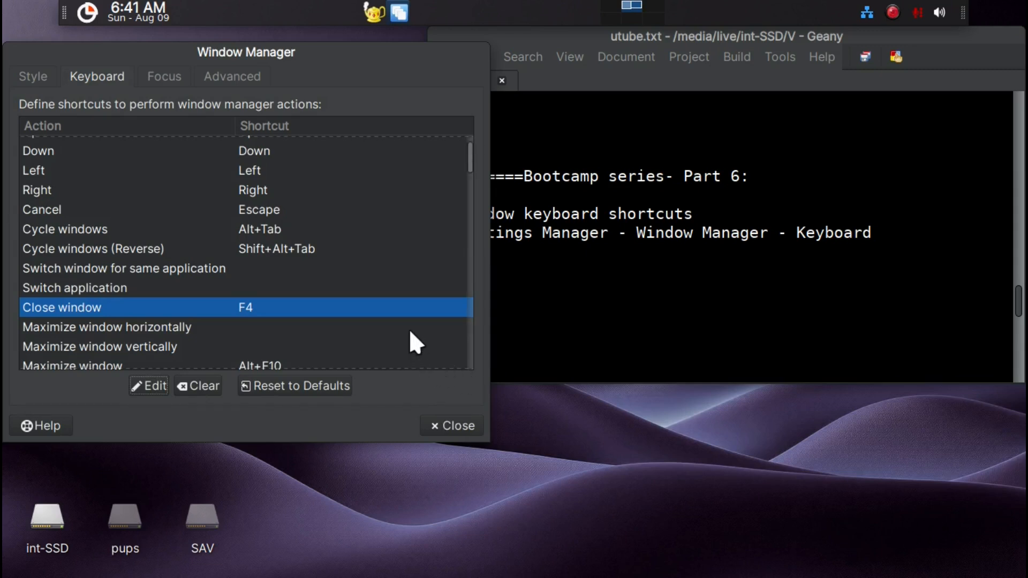
Step: Try the current "Maximize window" shortcut on the settings window, and reassign that action to Super+Up
{"action": "scroll", "coordinate": [416, 343], "scroll_direction": "down", "scroll_amount": 1}
{"action": "scroll", "coordinate": [410, 342], "scroll_direction": "down", "scroll_amount": 2}
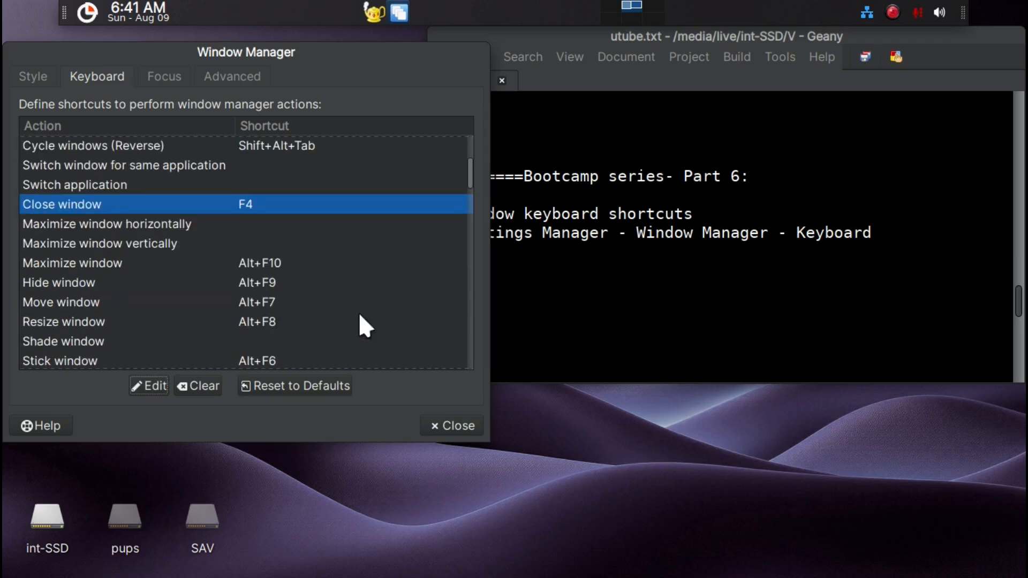
{"action": "left_click", "coordinate": [280, 262]}
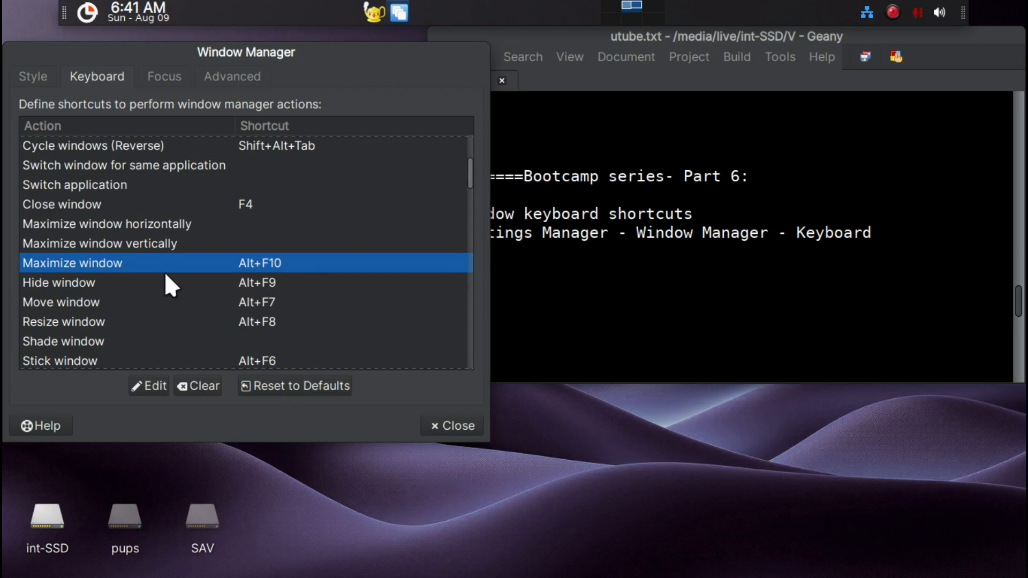
{"action": "key", "text": "alt+F10"}
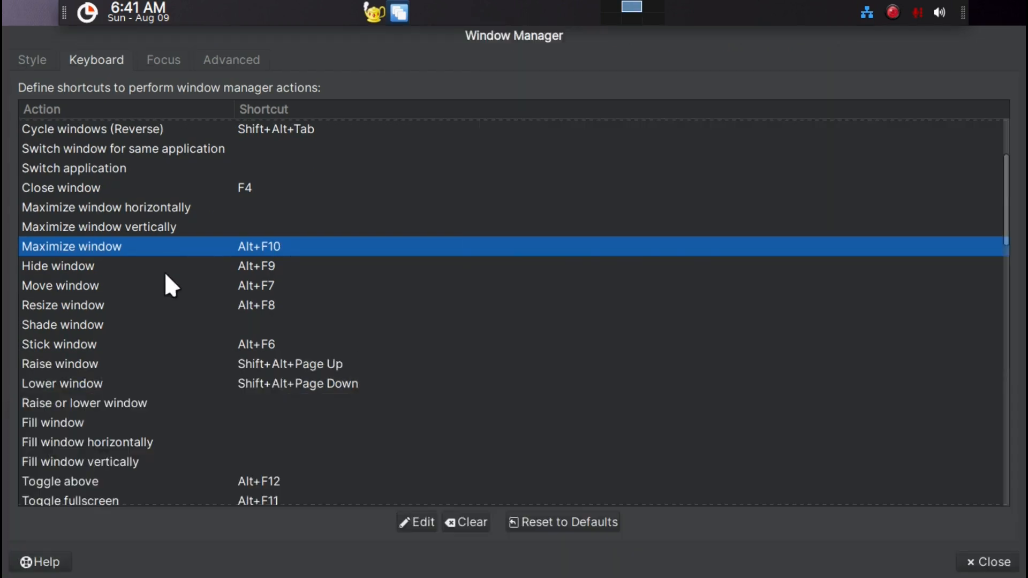
{"action": "key", "text": "alt+F10"}
{"action": "key", "text": "alt+F10"}
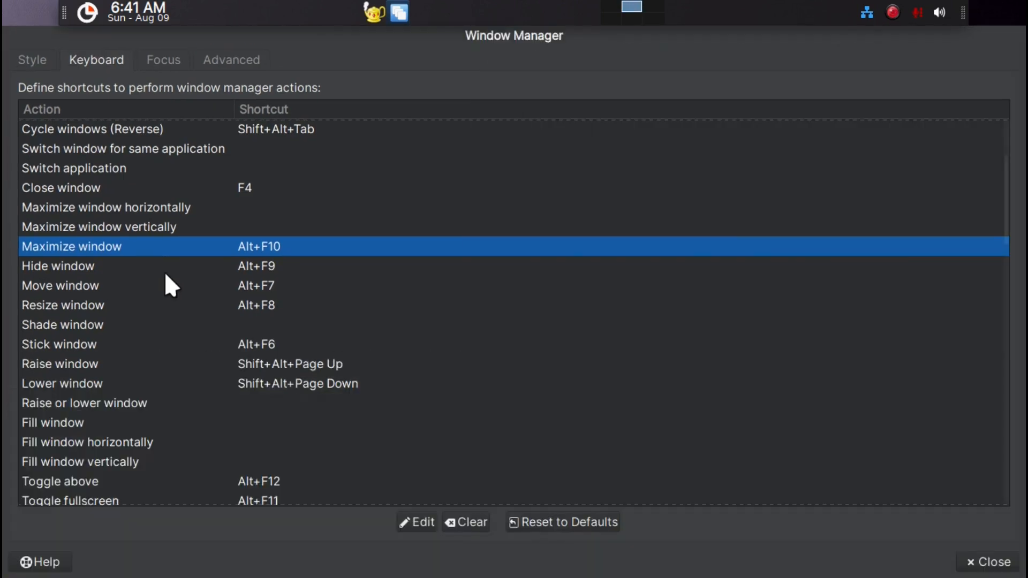
{"action": "key", "text": "alt+F10"}
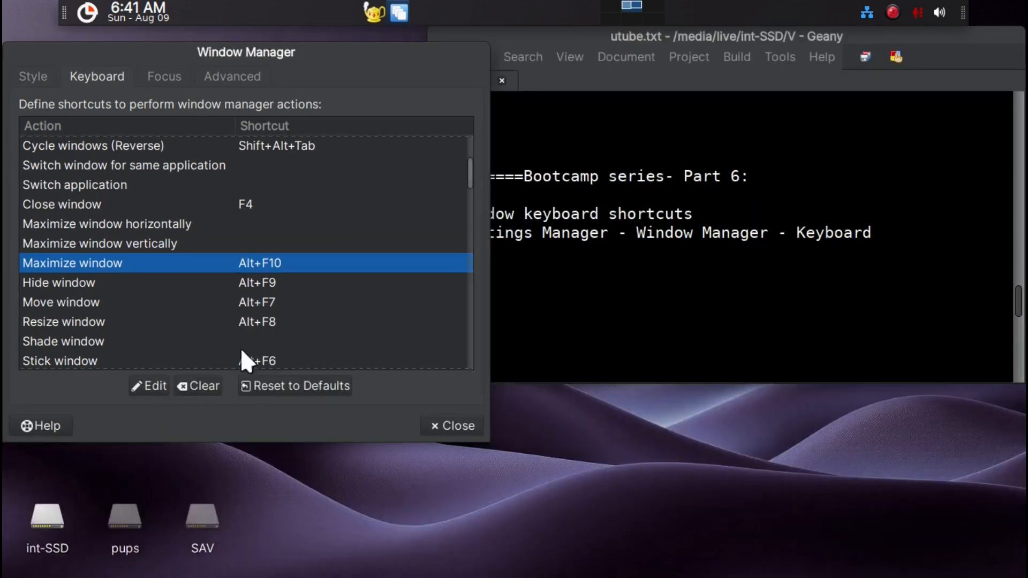
{"action": "left_click", "coordinate": [157, 385]}
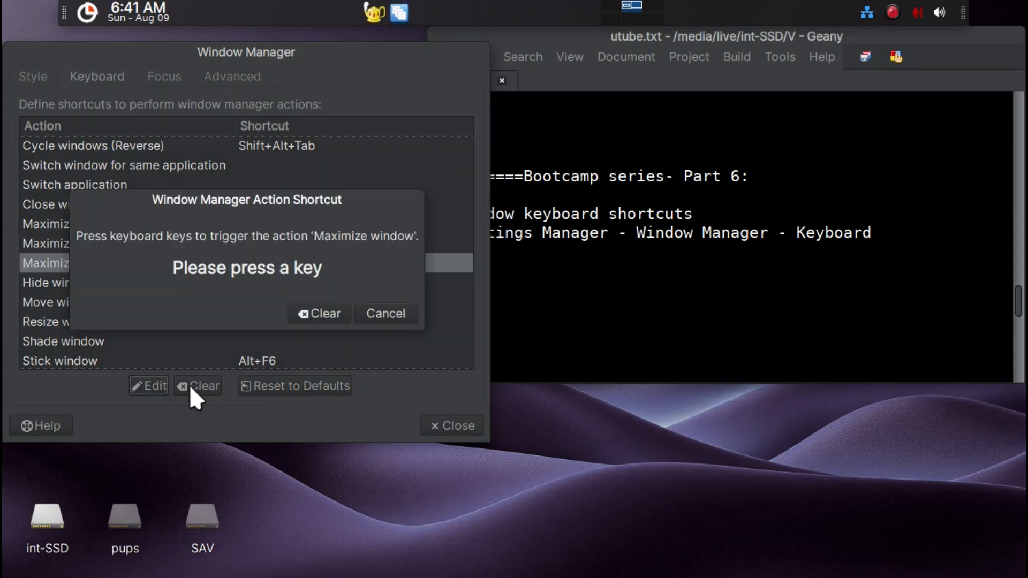
{"action": "key", "text": "super+Up"}
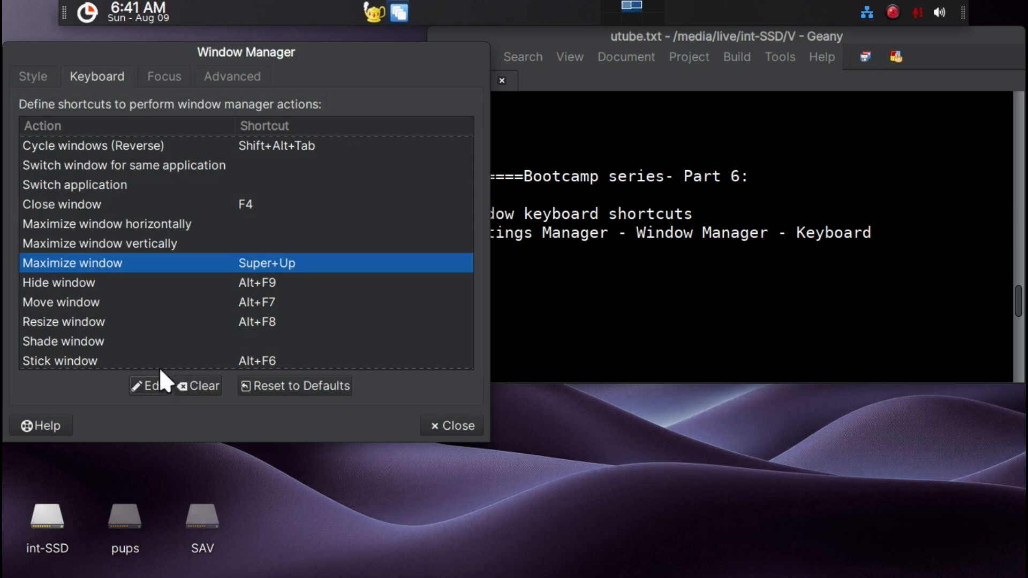
Step: Reassign the "Hide window" action to the Super+Down shortcut
{"action": "left_click", "coordinate": [256, 274]}
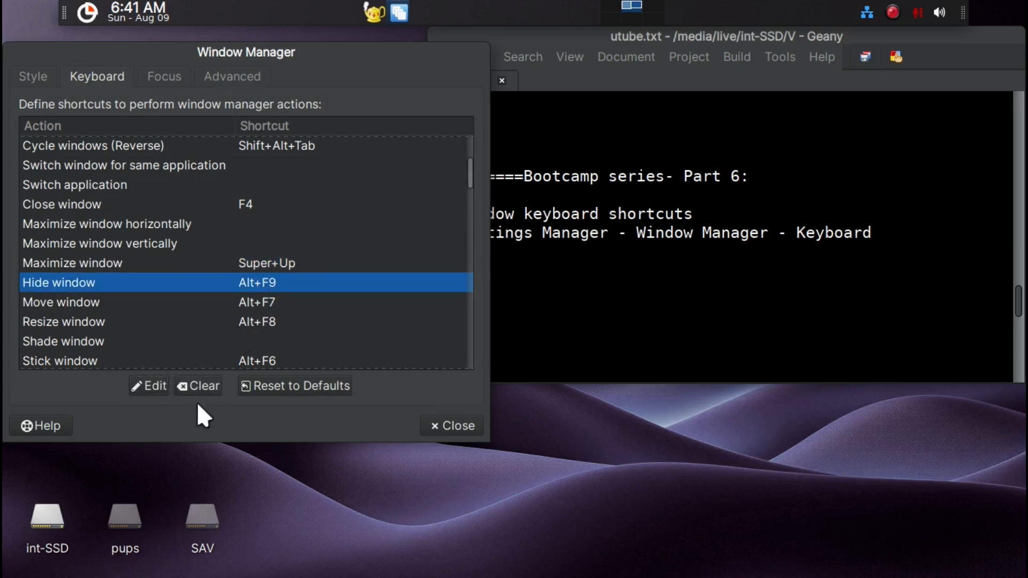
{"action": "left_click", "coordinate": [156, 384]}
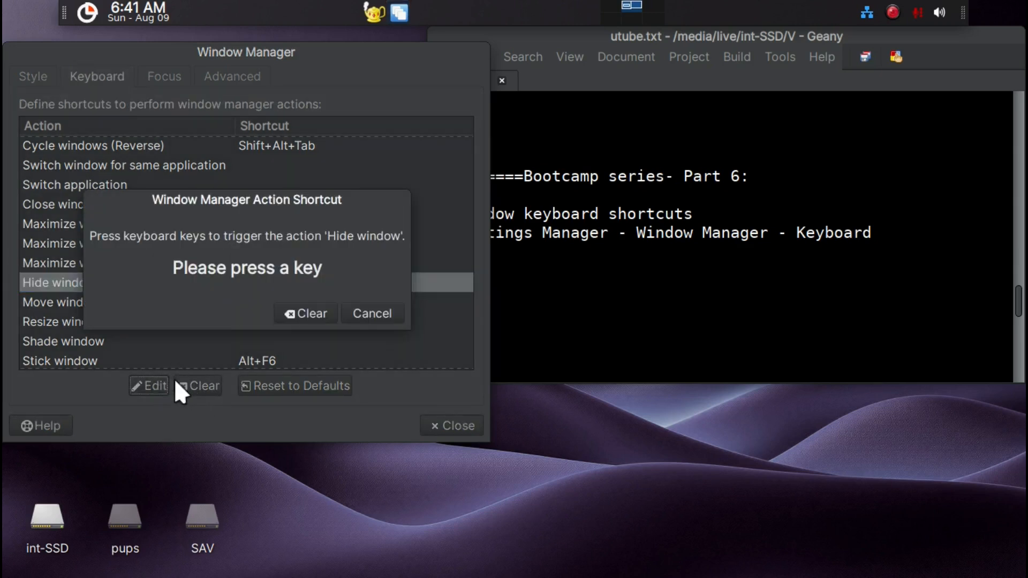
{"action": "key", "text": "super+Down"}
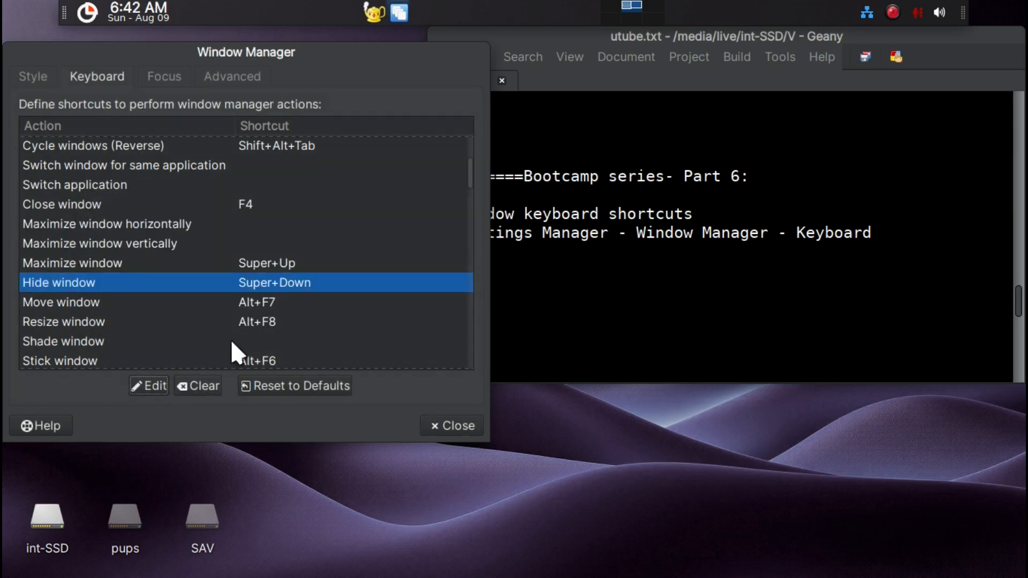
Step: Set the "Move window" shortcut to Shift+Ctrl+M and test it by moving the settings window sideways
{"action": "left_click", "coordinate": [264, 306]}
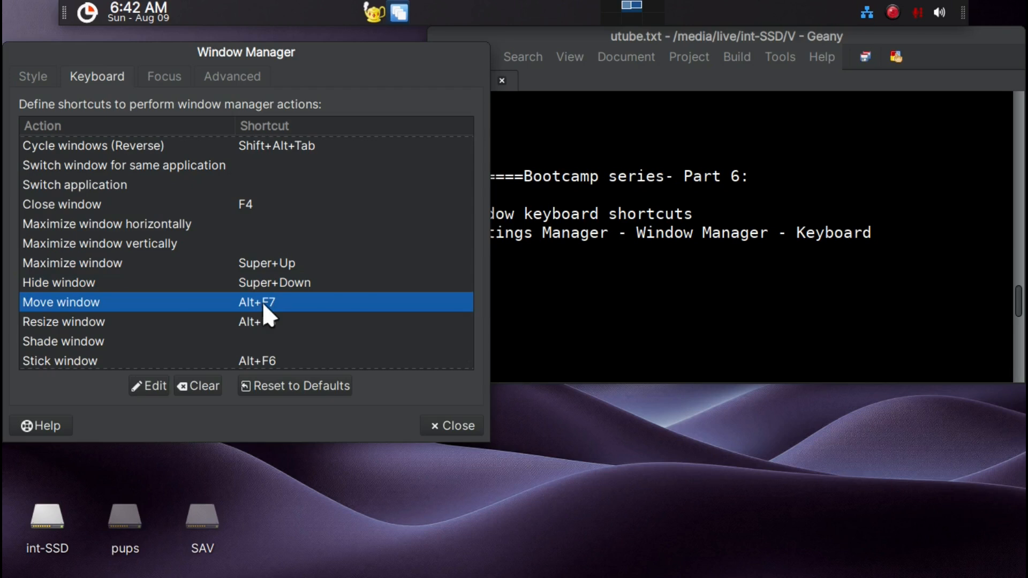
{"action": "double_click", "coordinate": [262, 301]}
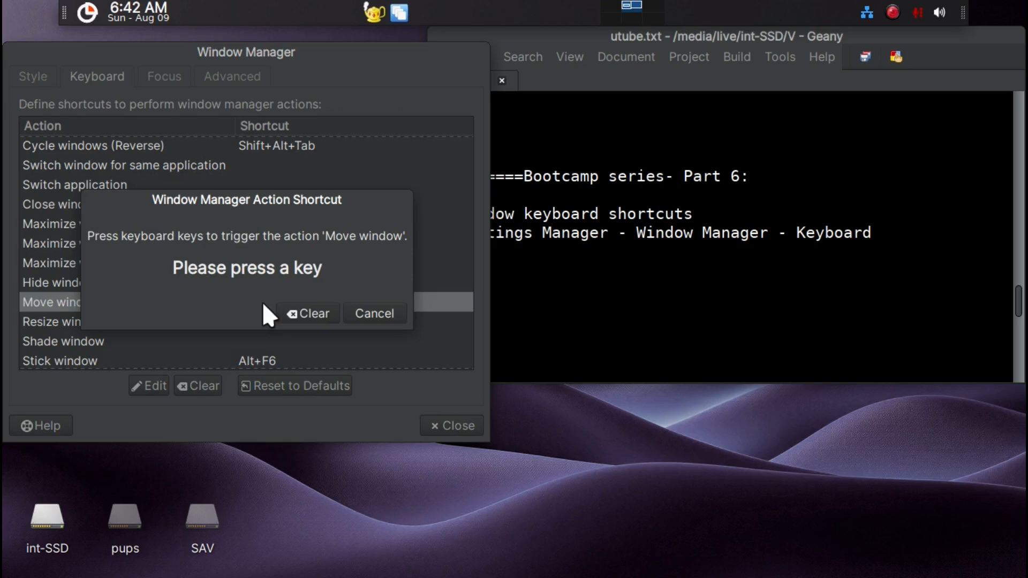
{"action": "key", "text": "shift+ctrl+m"}
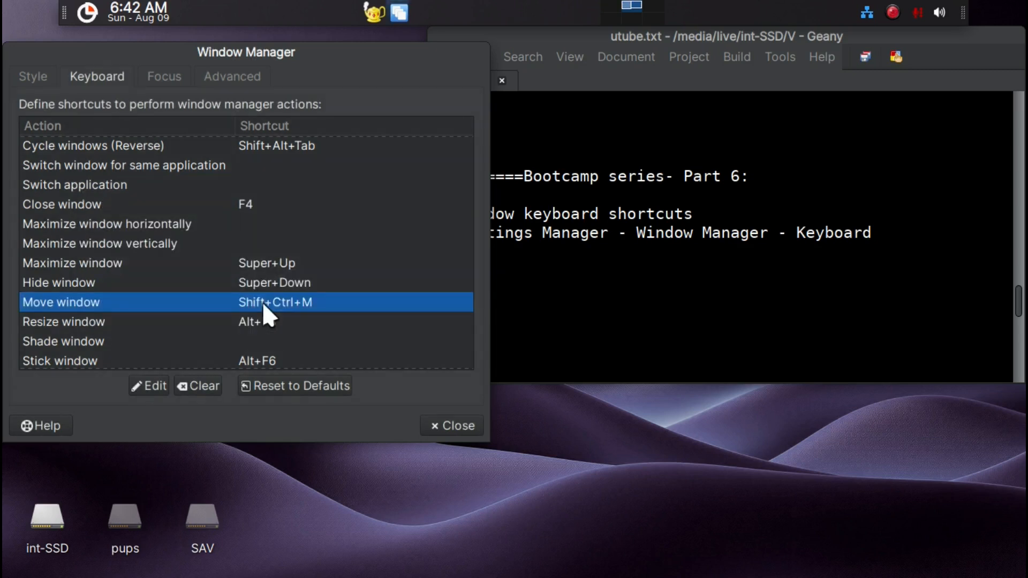
{"action": "key", "text": "shift+ctrl+m"}
{"action": "key", "text": "Left"}
{"action": "key", "text": "Left"}
{"action": "key", "text": "Left"}
{"action": "key", "text": "Left"}
{"action": "key", "text": "Right"}
{"action": "key", "text": "Left"}
Step: Use the current "Resize window" shortcut, Alt+F8, to extend the settings window downward so more actions are listed
{"action": "left_click", "coordinate": [271, 326]}
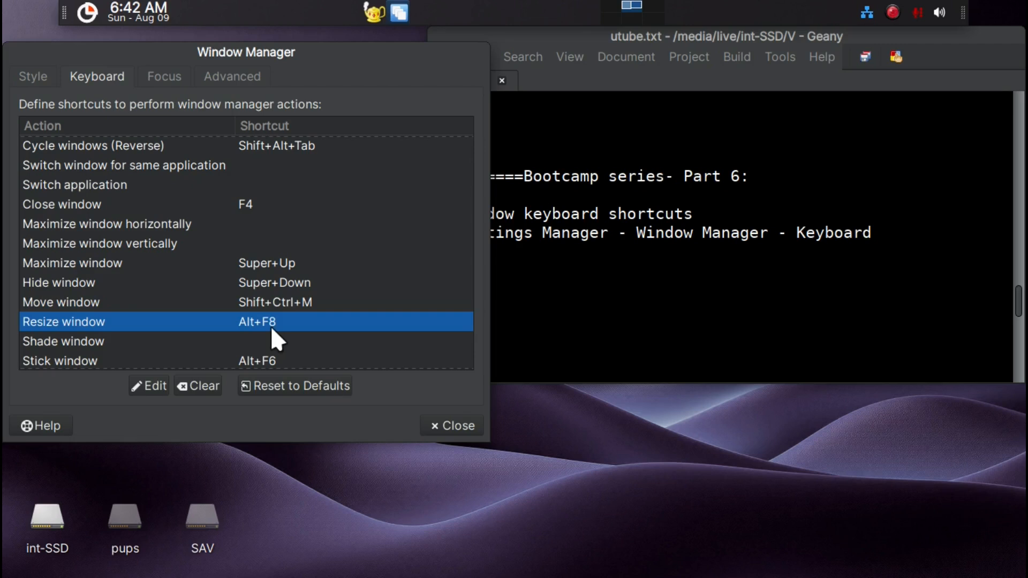
{"action": "key", "text": "alt+F8"}
{"action": "key", "text": "Down"}
{"action": "key", "text": "Down"}
{"action": "key", "text": "Down"}
{"action": "key", "text": "Down"}
{"action": "key", "text": "Down"}
{"action": "key", "text": "Down"}
{"action": "key", "text": "Down"}
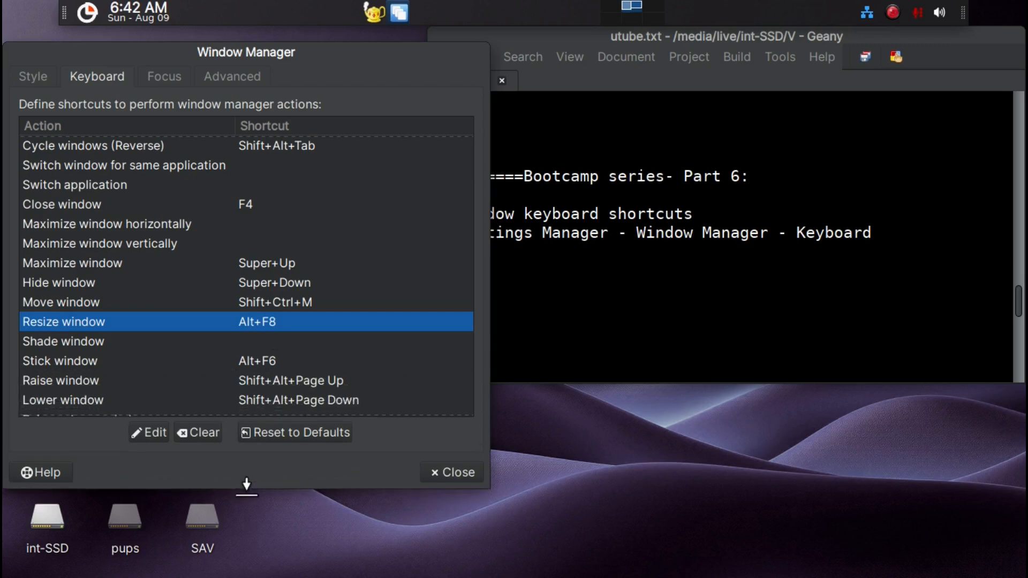
{"action": "key", "text": "Down"}
{"action": "key", "text": "Down"}
{"action": "key", "text": "Down"}
{"action": "key", "text": "Down"}
{"action": "key", "text": "Down"}
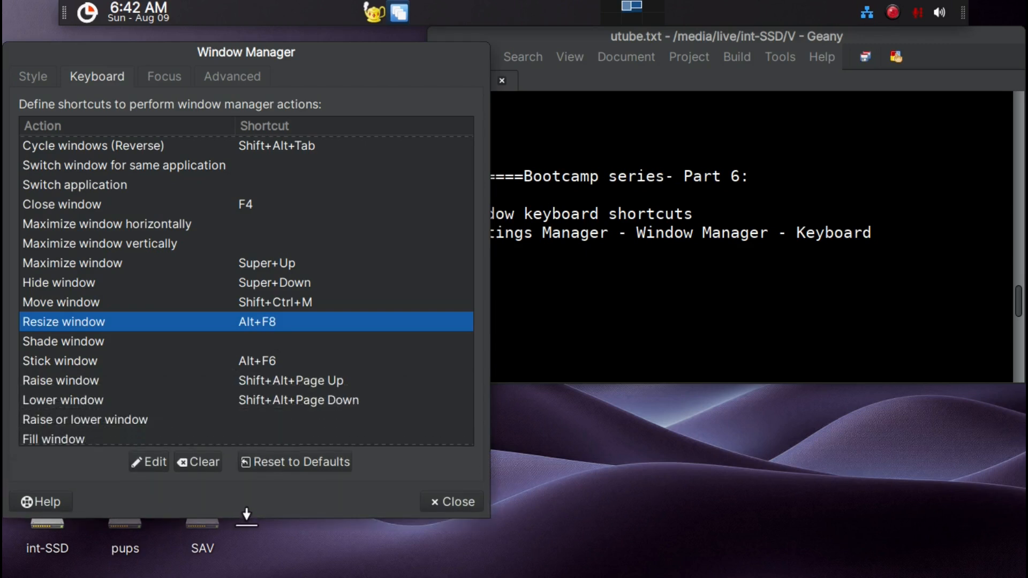
{"action": "key", "text": "Down"}
{"action": "key", "text": "Return"}
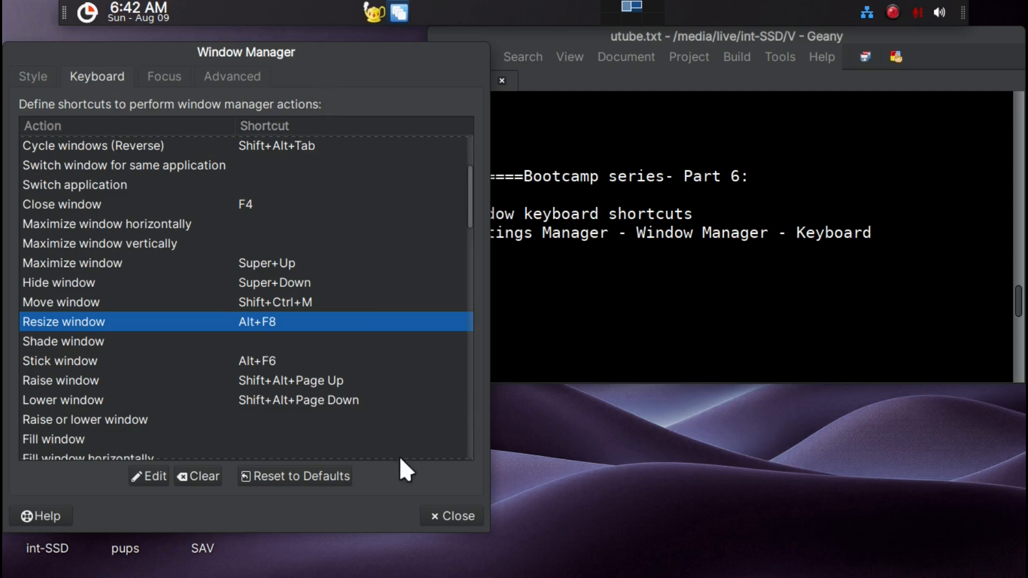
Step: Clear the shortcuts assigned to the "Stick window", "Raise window", "Lower window" and "Toggle above" actions
{"action": "left_click", "coordinate": [258, 362]}
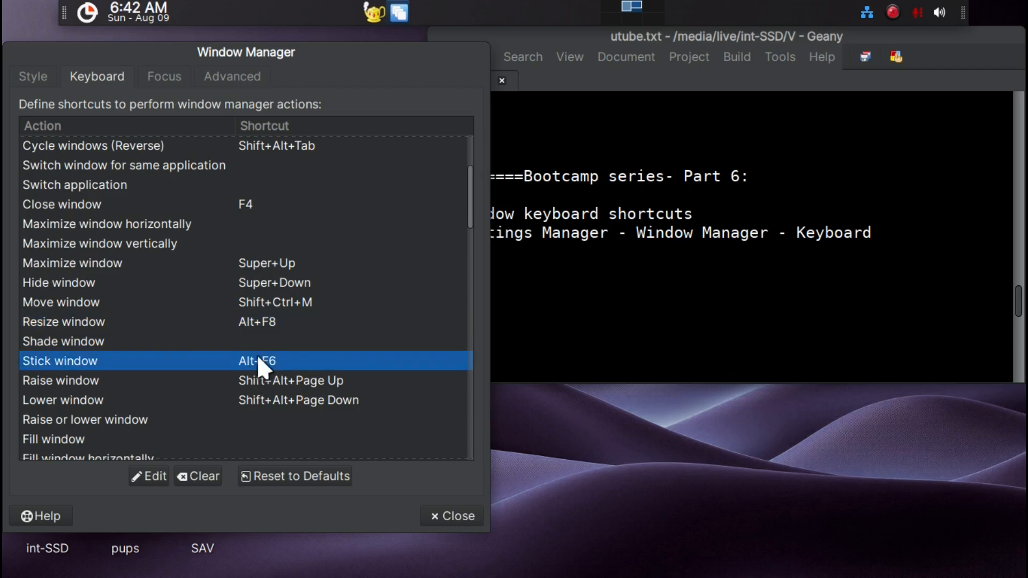
{"action": "left_click", "coordinate": [210, 468]}
{"action": "left_click", "coordinate": [293, 382]}
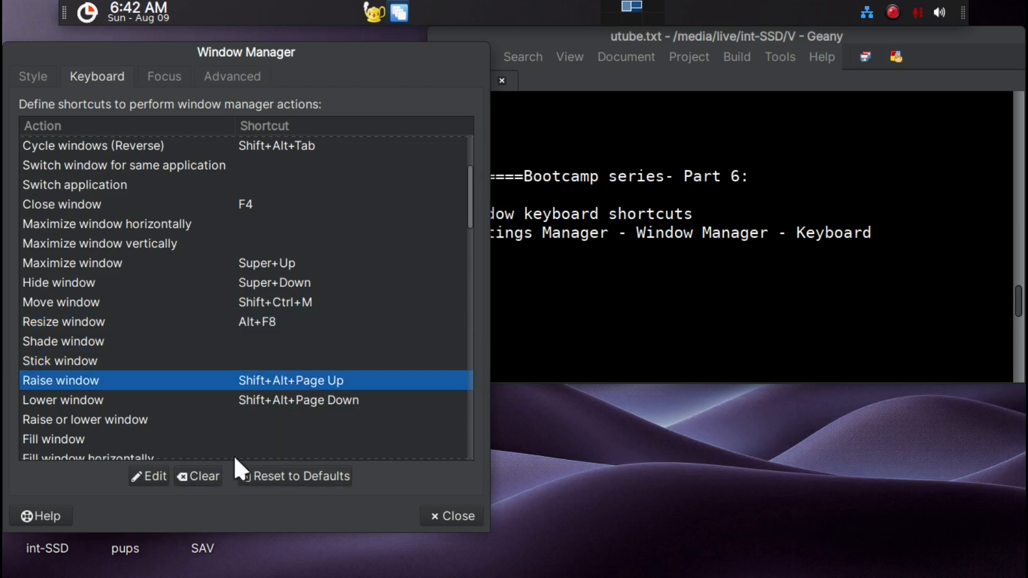
{"action": "left_click", "coordinate": [213, 471]}
{"action": "left_click", "coordinate": [271, 399]}
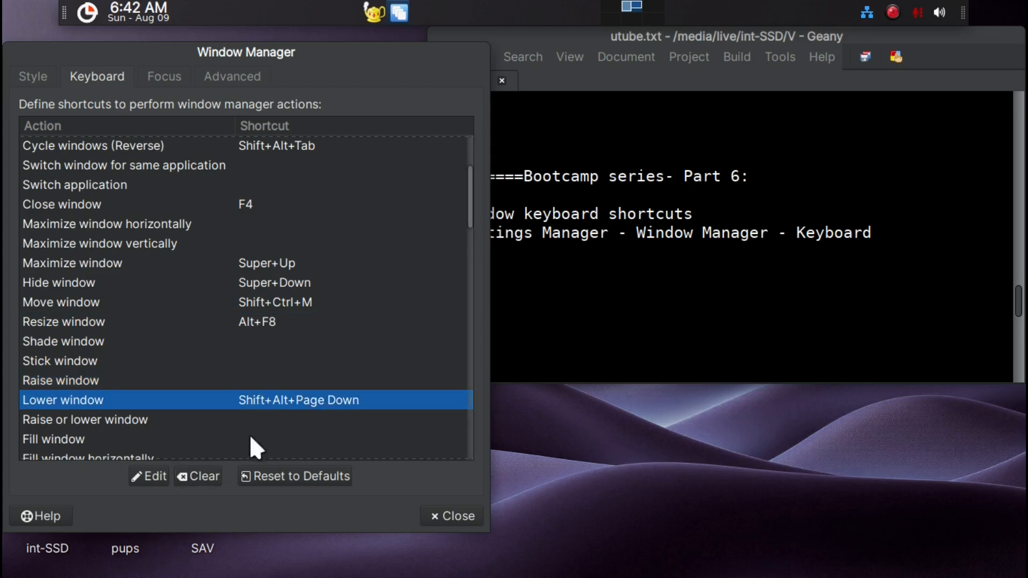
{"action": "left_click", "coordinate": [213, 471]}
{"action": "scroll", "coordinate": [274, 429], "scroll_direction": "down", "scroll_amount": 3}
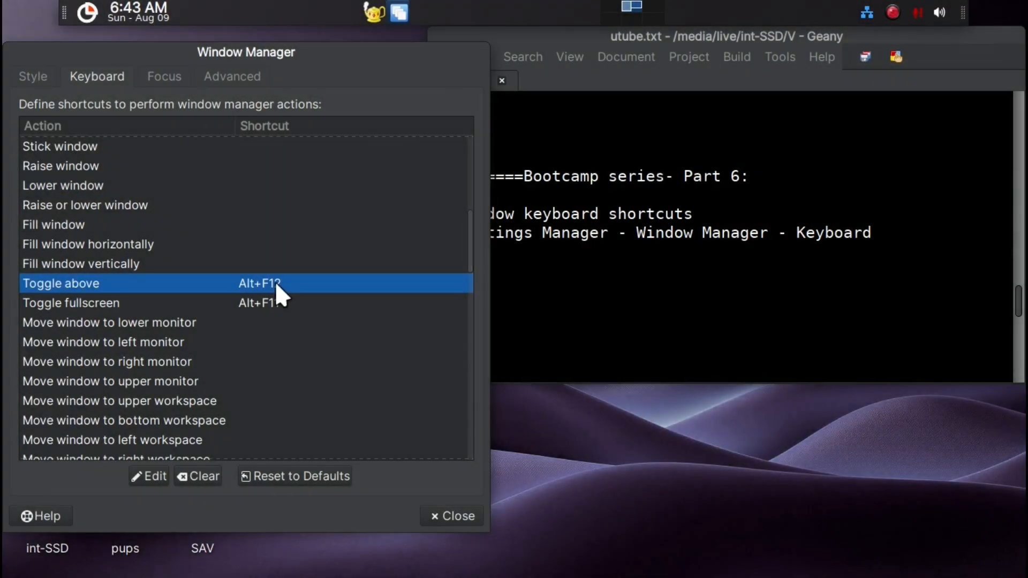
{"action": "left_click", "coordinate": [204, 471]}
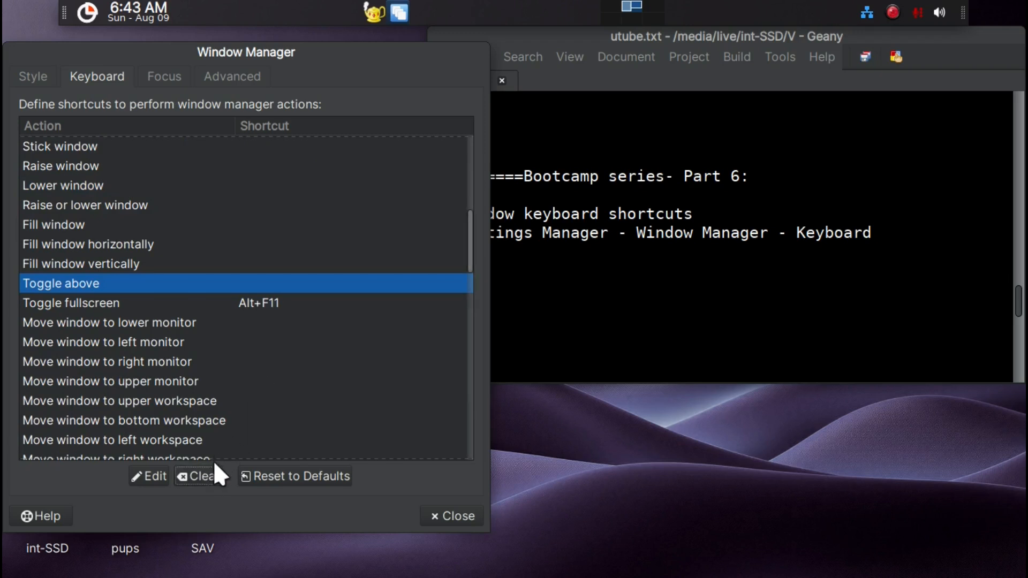
Step: Assign Shift+Super+Down to the "Move window to bottom workspace" action
{"action": "scroll", "coordinate": [282, 419], "scroll_direction": "down", "scroll_amount": 1}
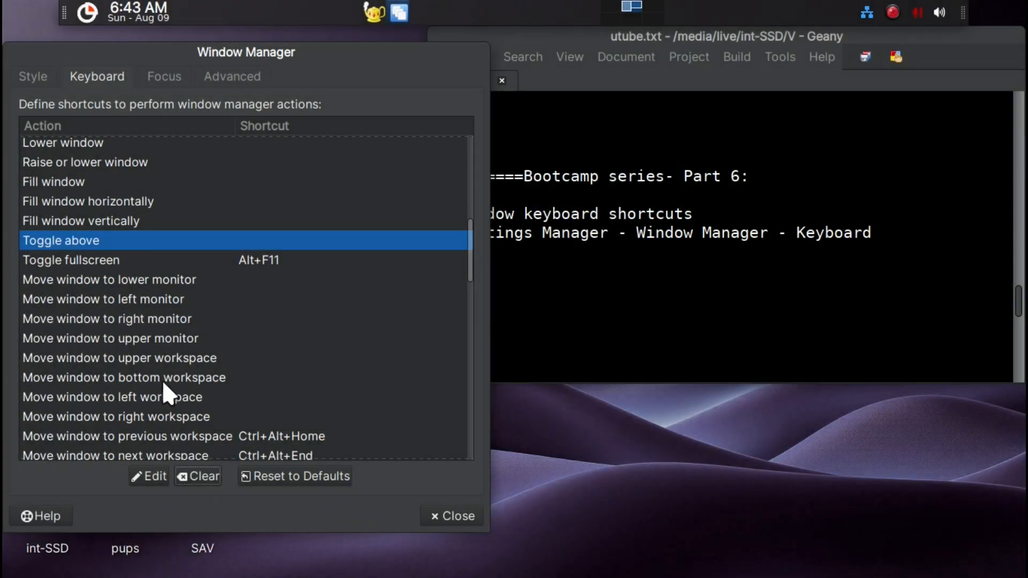
{"action": "left_click", "coordinate": [139, 357]}
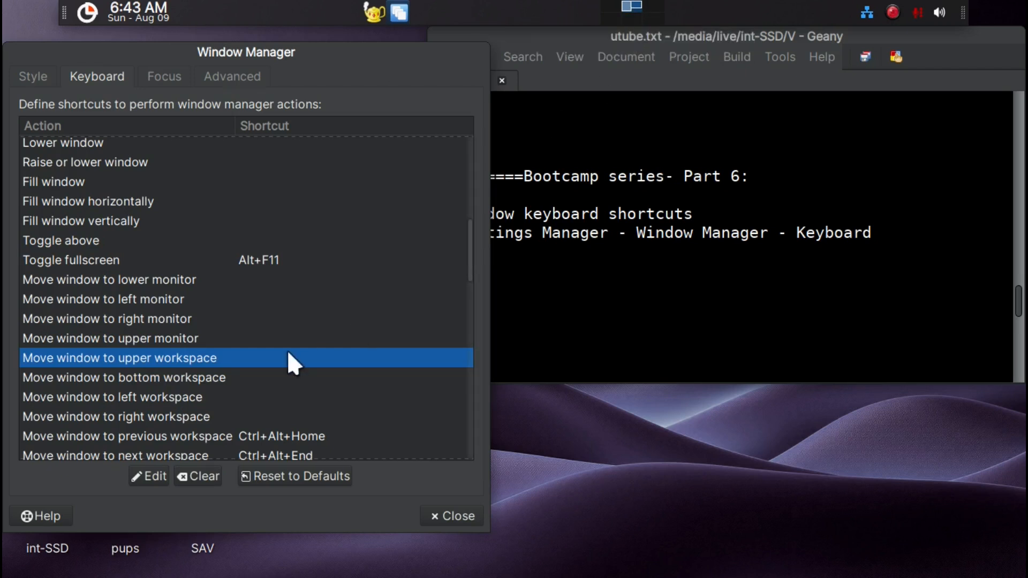
{"action": "left_click", "coordinate": [209, 377]}
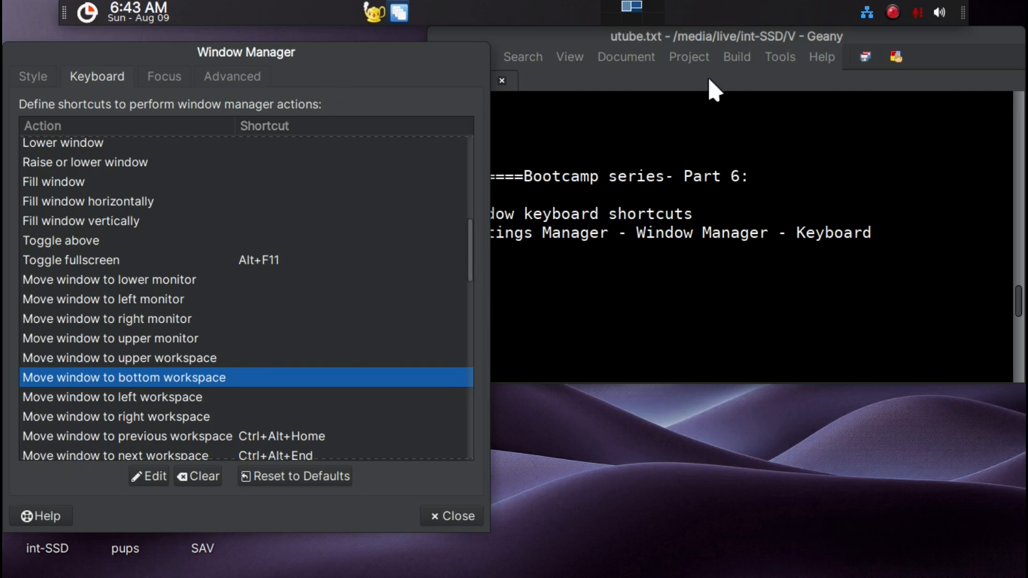
{"action": "double_click", "coordinate": [314, 377]}
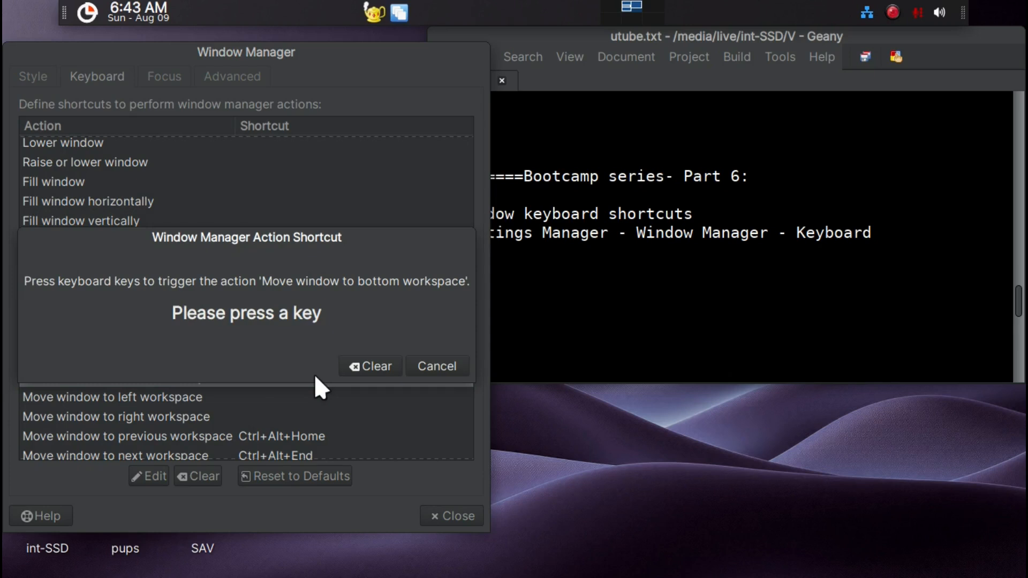
{"action": "key", "text": "shift+super+Down"}
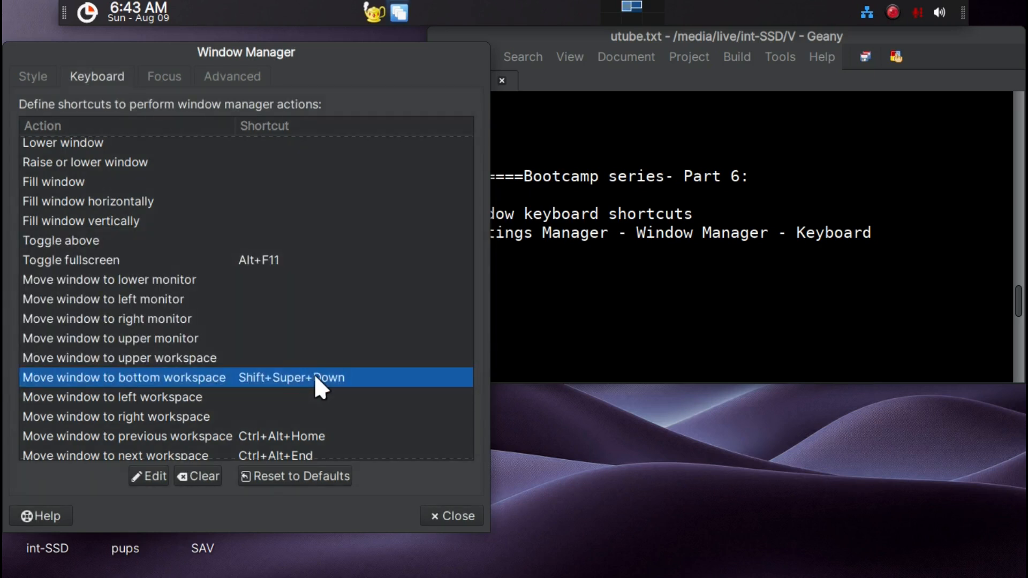
Step: Assign Shift+Super+Up to "Move window to upper workspace" and test it by sending the settings window between workspaces and back
{"action": "left_click", "coordinate": [264, 358]}
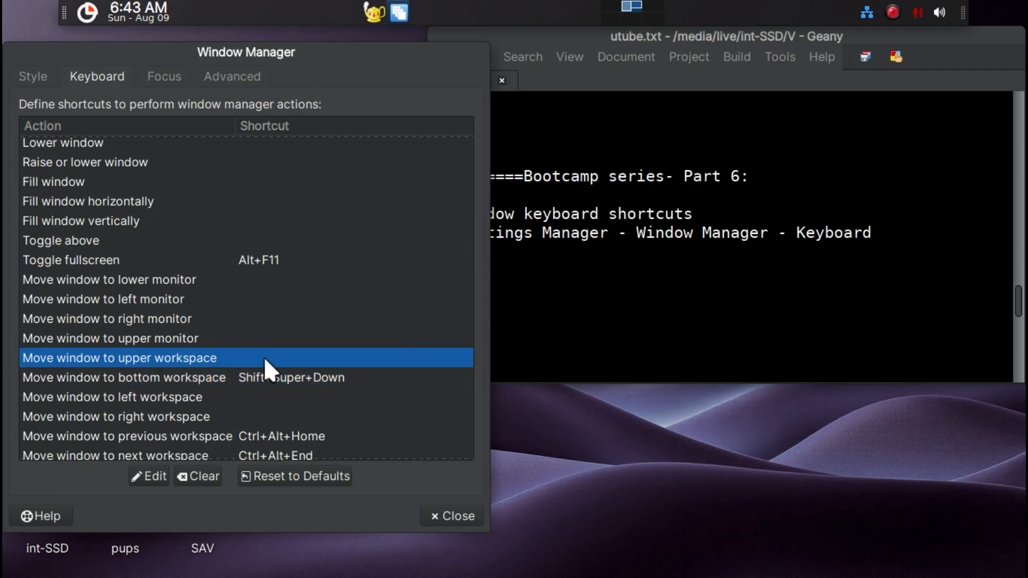
{"action": "double_click", "coordinate": [264, 357]}
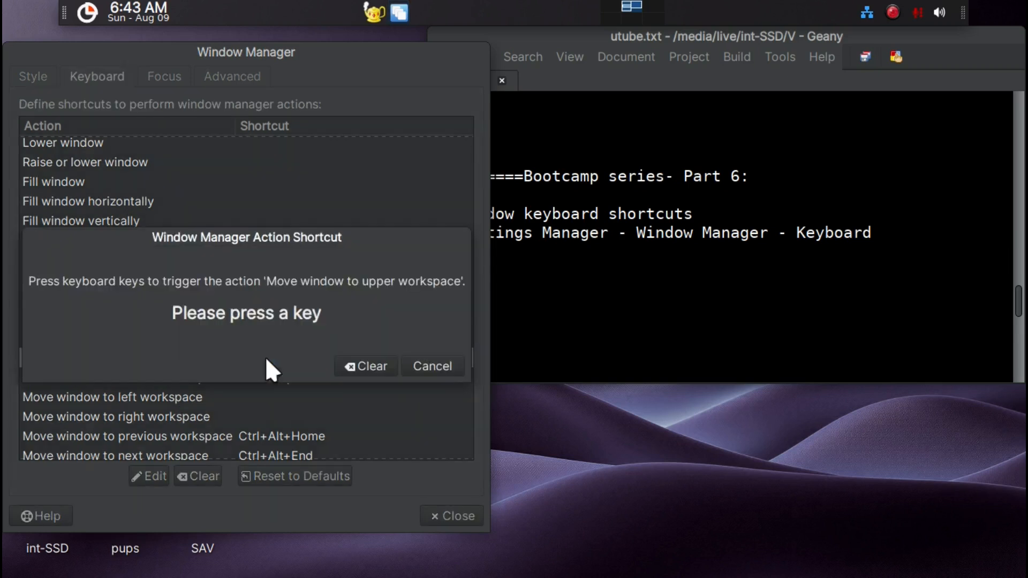
{"action": "key", "text": "shift+super+Up"}
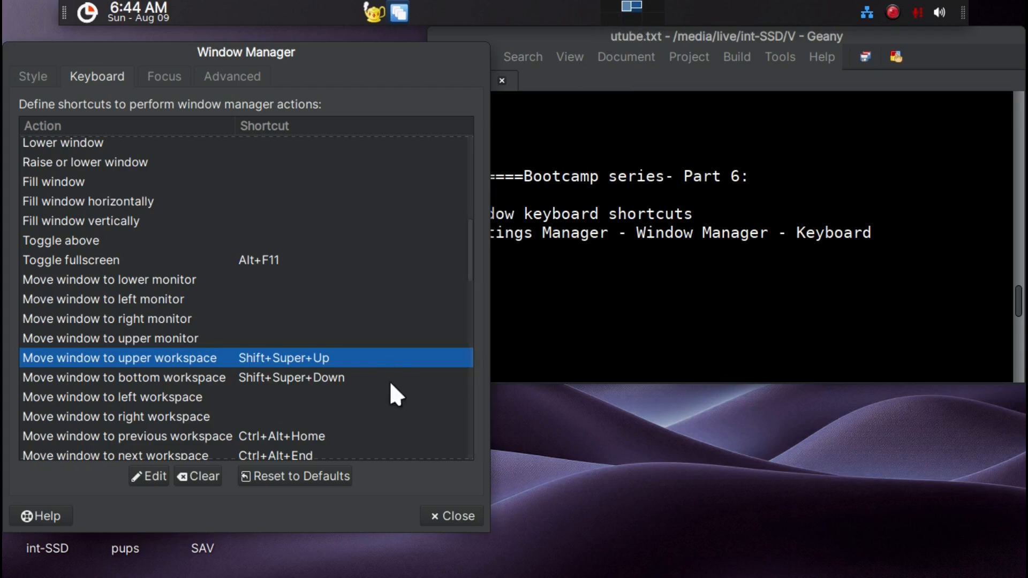
{"action": "key", "text": "shift+super+Up"}
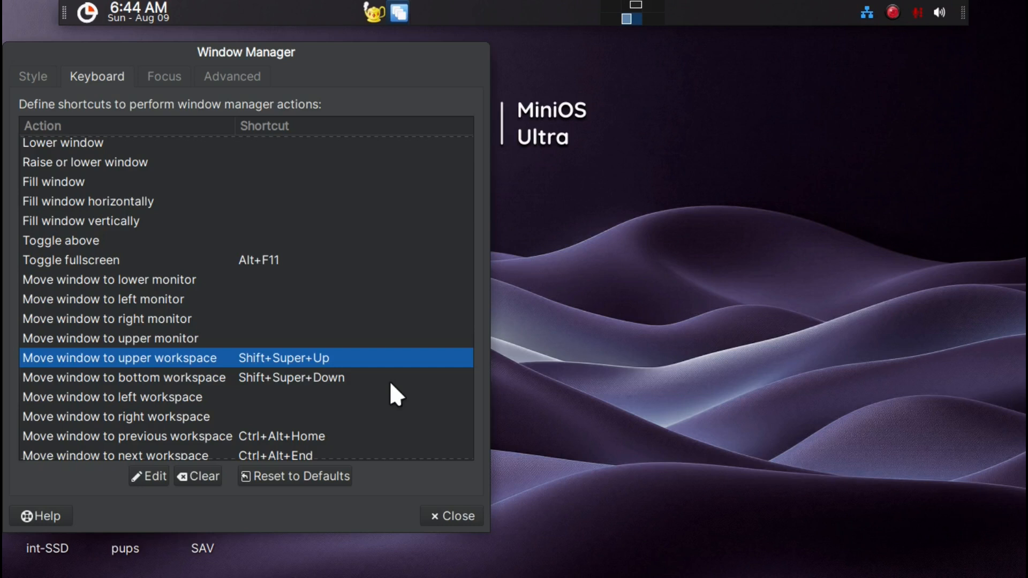
{"action": "key", "text": "shift+super+Up"}
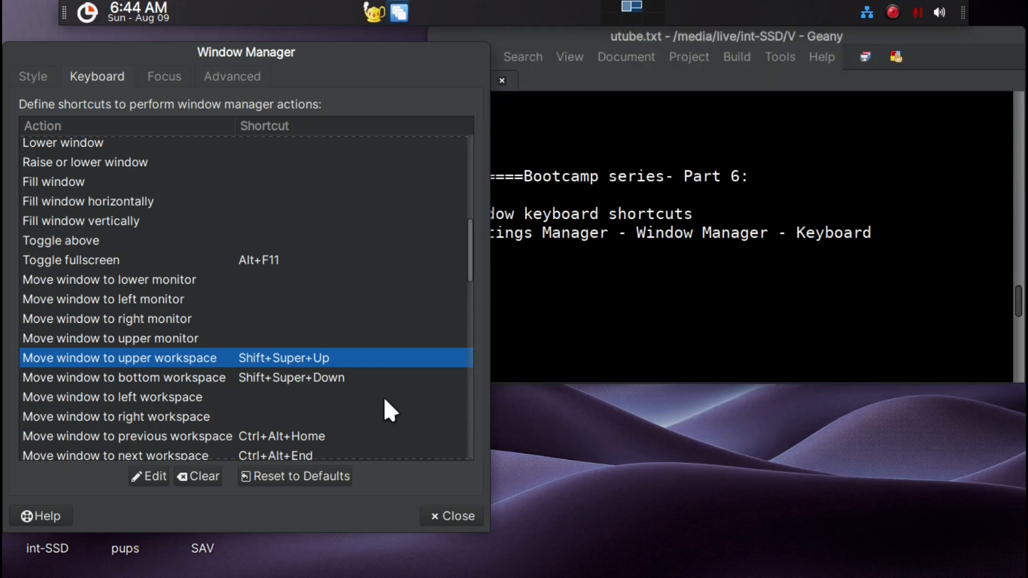
Step: Clear the shortcuts for moving a window to the previous workspace, the next workspace and workspaces 1 through 9
{"action": "scroll", "coordinate": [384, 396], "scroll_direction": "down", "scroll_amount": 3}
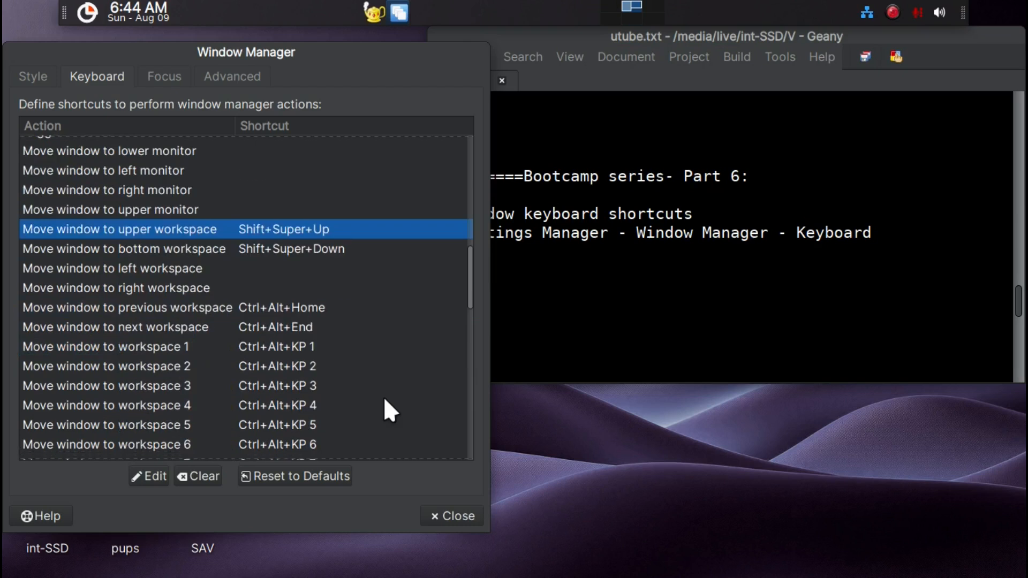
{"action": "left_click", "coordinate": [259, 310]}
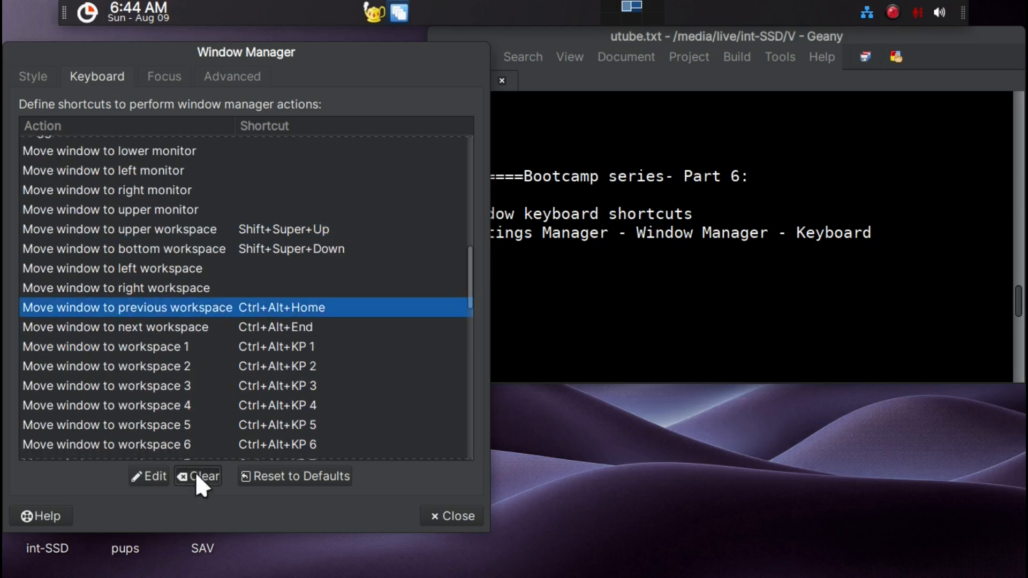
{"action": "left_click", "coordinate": [196, 476]}
{"action": "left_click", "coordinate": [258, 330]}
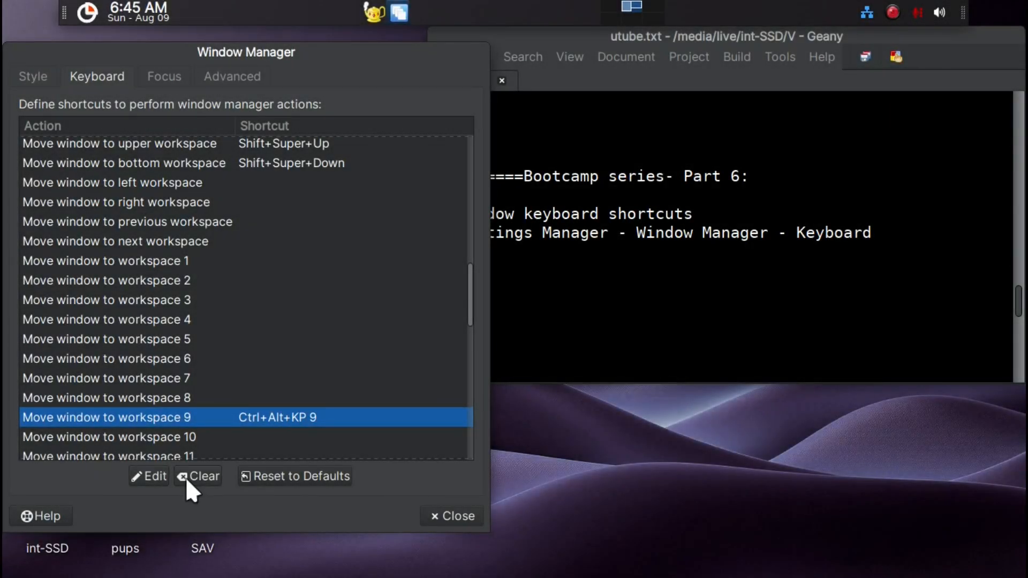
{"action": "left_click", "coordinate": [195, 477]}
Step: Assign Shift+Super+Left to "Move window to left workspace" and Shift+Super+Right to "Move window to right workspace"
{"action": "left_click", "coordinate": [194, 181]}
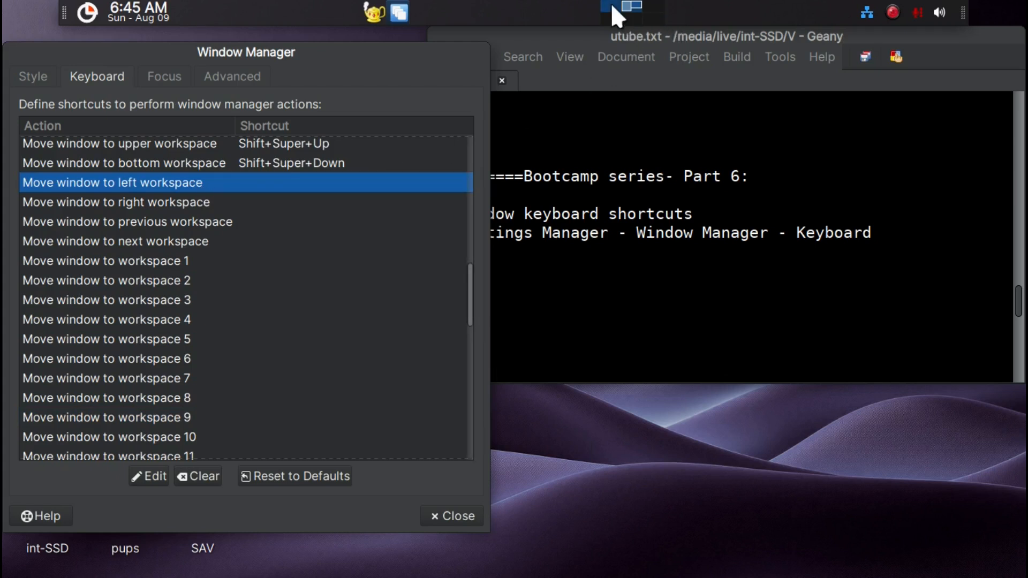
{"action": "double_click", "coordinate": [376, 181]}
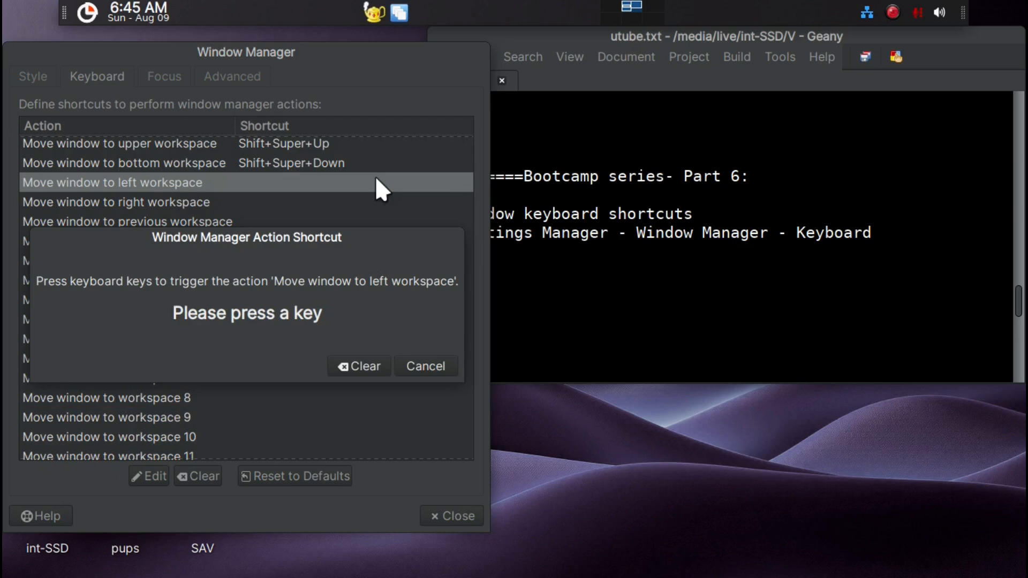
{"action": "key", "text": "shift+super+Left"}
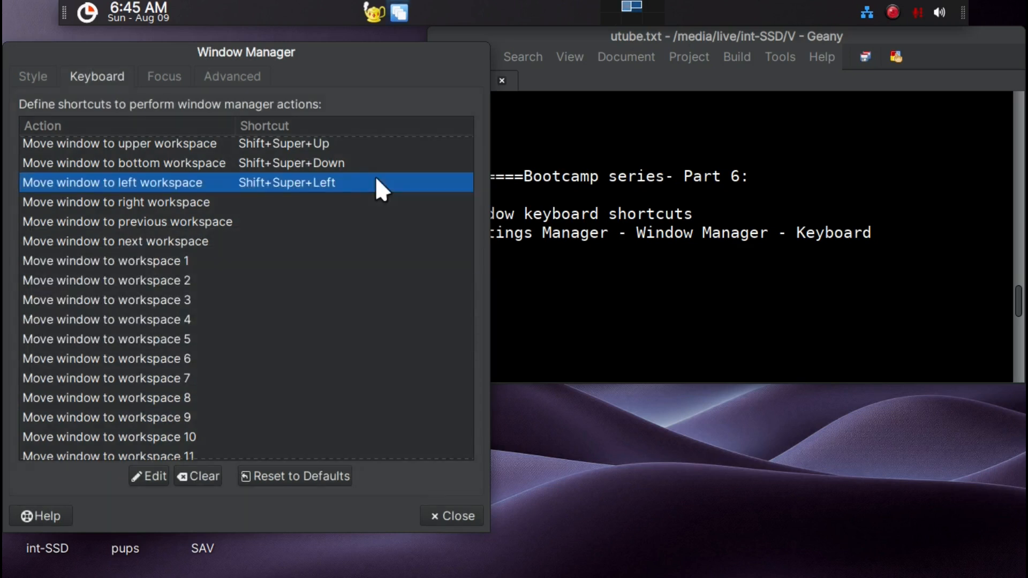
{"action": "double_click", "coordinate": [270, 199]}
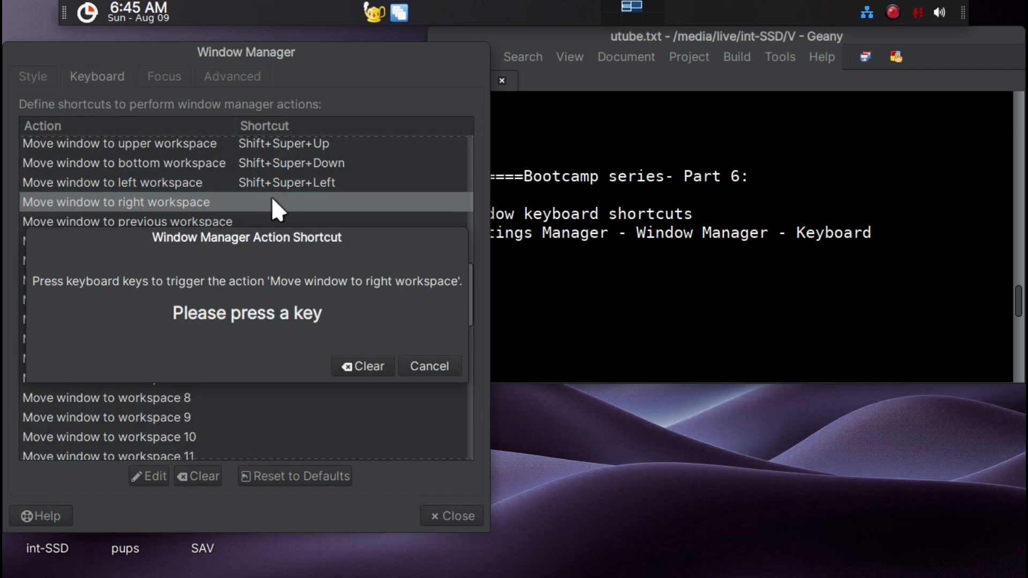
{"action": "key", "text": "shift+super+Right"}
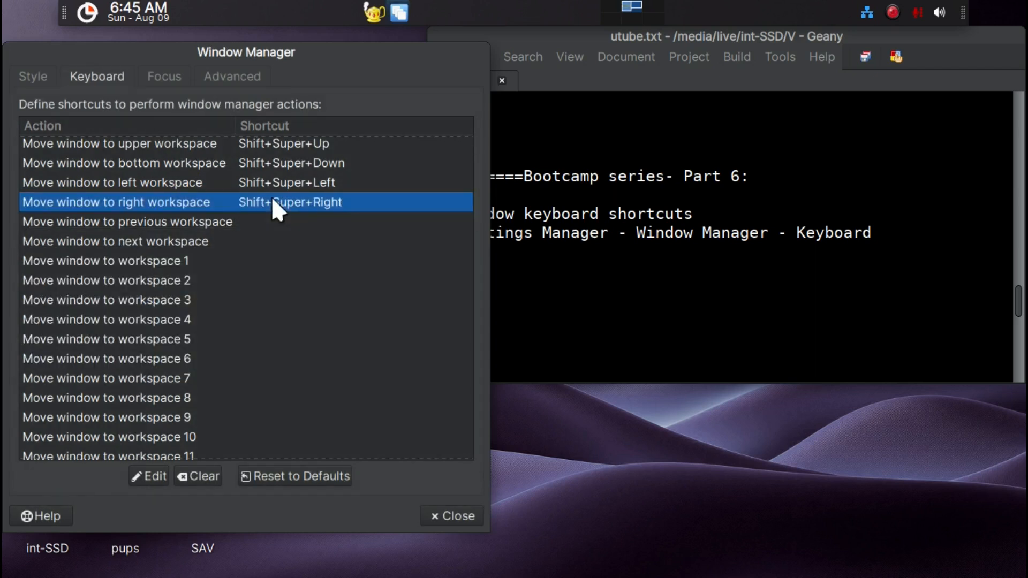
Step: Assign Super+Left to the "Tile window to the left" action and Super+Right to "Tile window to the right"
{"action": "scroll", "coordinate": [284, 233], "scroll_direction": "down", "scroll_amount": 3}
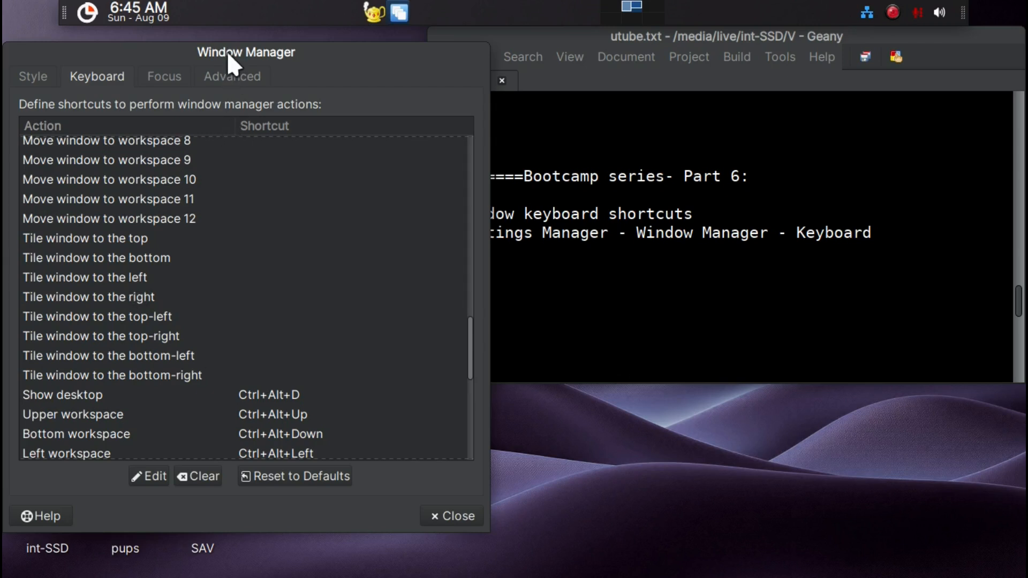
{"action": "left_click_drag", "start_coordinate": [227, 50], "coordinate": [311, 52]}
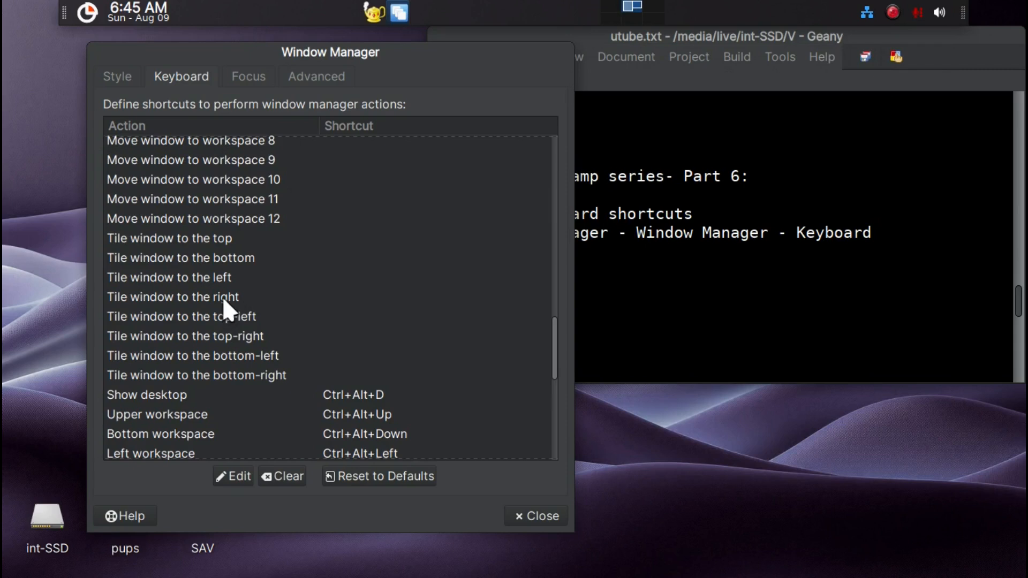
{"action": "double_click", "coordinate": [221, 277]}
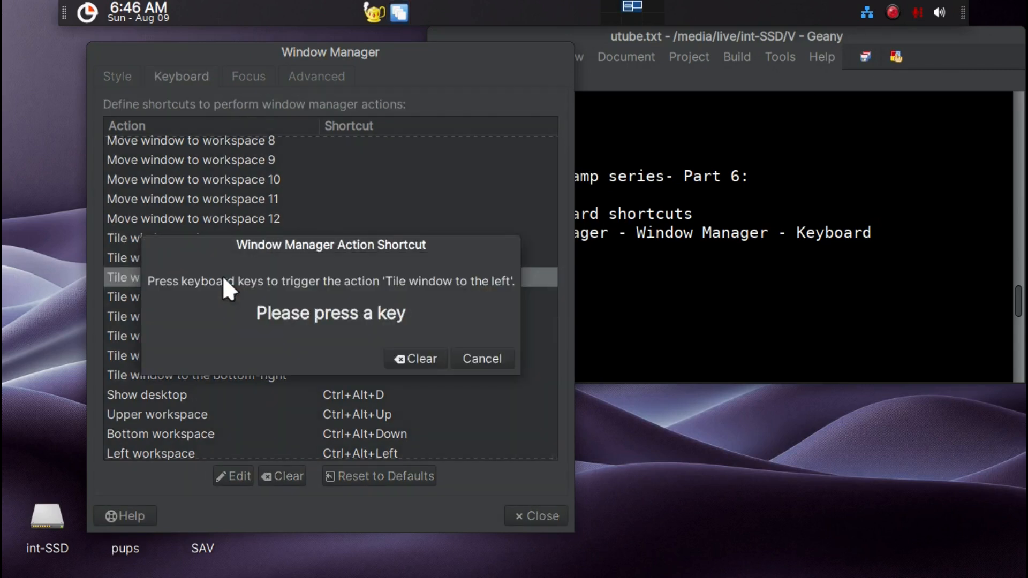
{"action": "key", "text": "super+Left"}
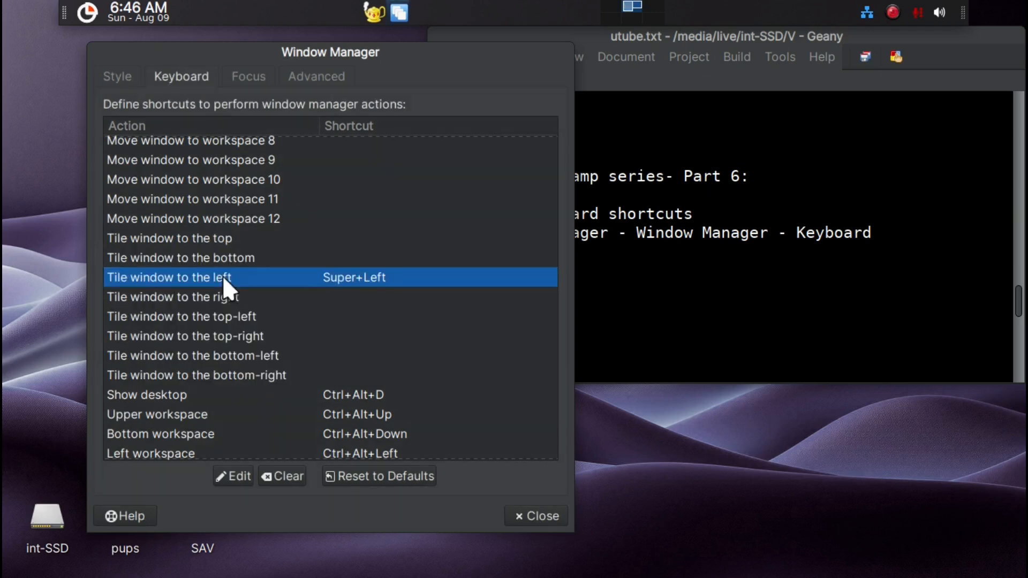
{"action": "double_click", "coordinate": [205, 294]}
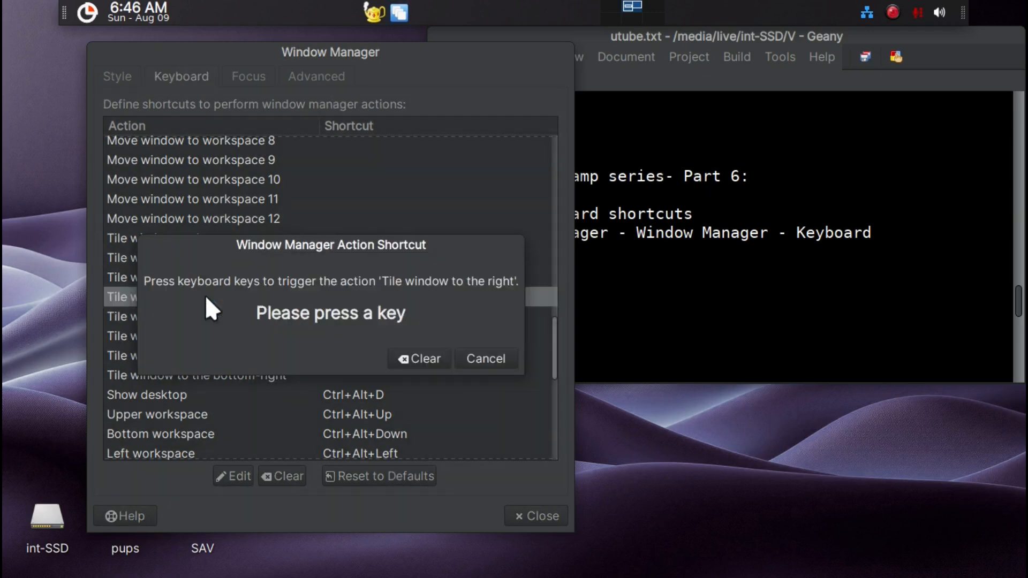
{"action": "key", "text": "super+Right"}
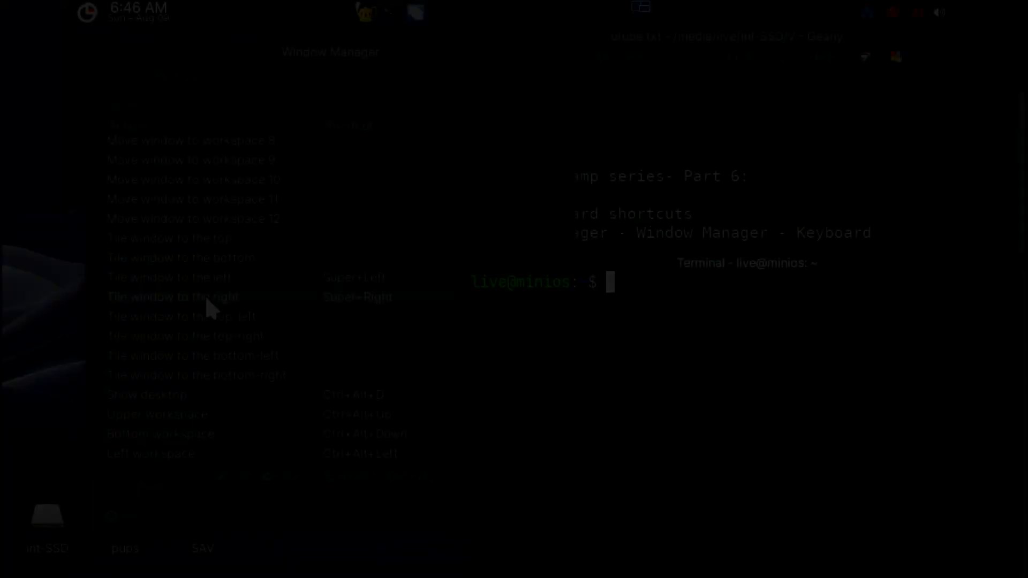
Step: Test the new tiling shortcuts by tiling a terminal window alternately to the left and right halves of the desktop, and close the terminal
{"action": "key", "text": "super+Left"}
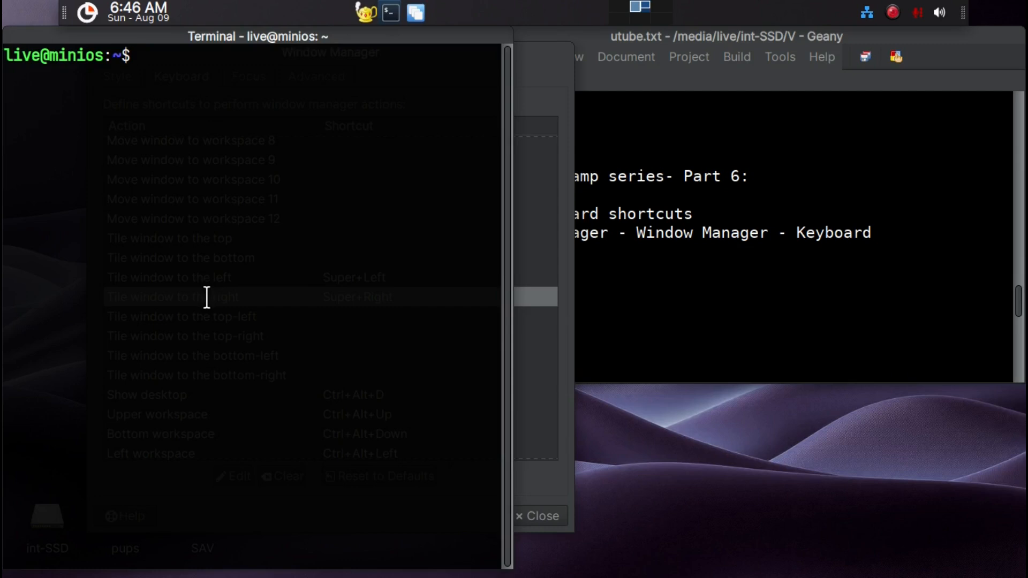
{"action": "key", "text": "super+Right"}
{"action": "key", "text": "super+Left"}
{"action": "key", "text": "super+Right"}
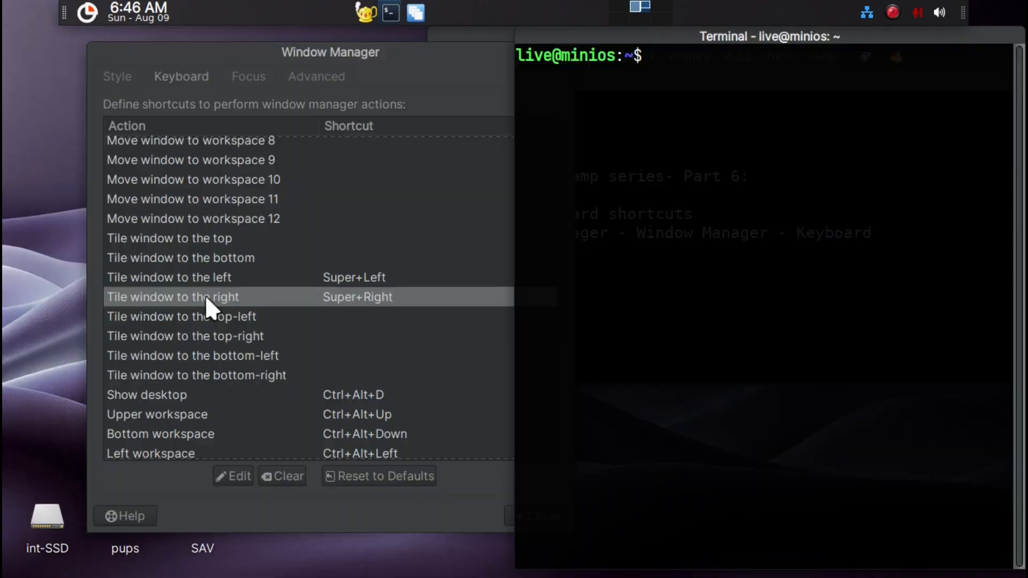
{"action": "key", "text": "super+Left"}
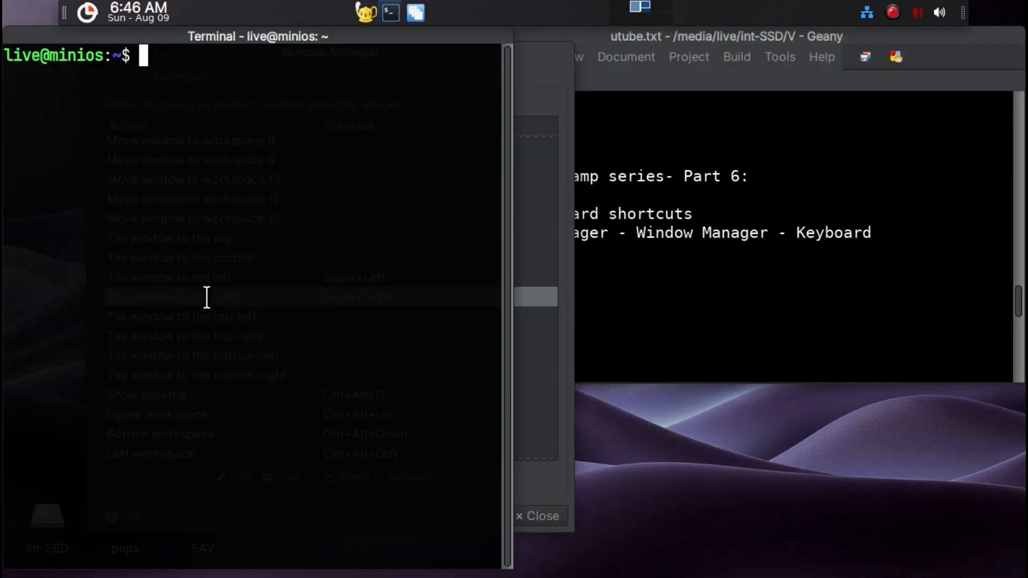
{"action": "key", "text": "alt+F4"}
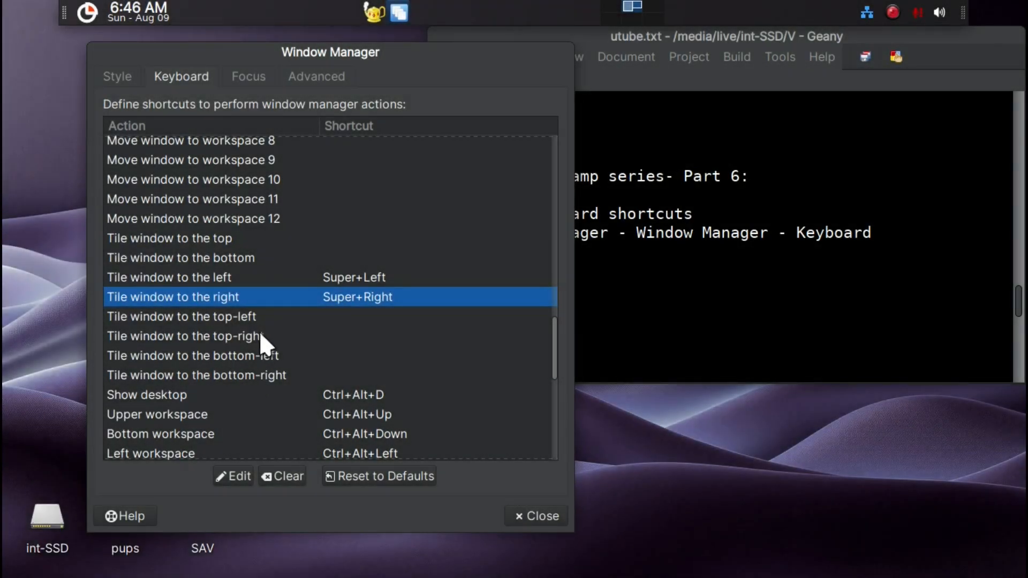
Step: Assign Super+D to the "Show desktop" action and test it by hiding and restoring all windows
{"action": "scroll", "coordinate": [250, 361], "scroll_direction": "down", "scroll_amount": 1}
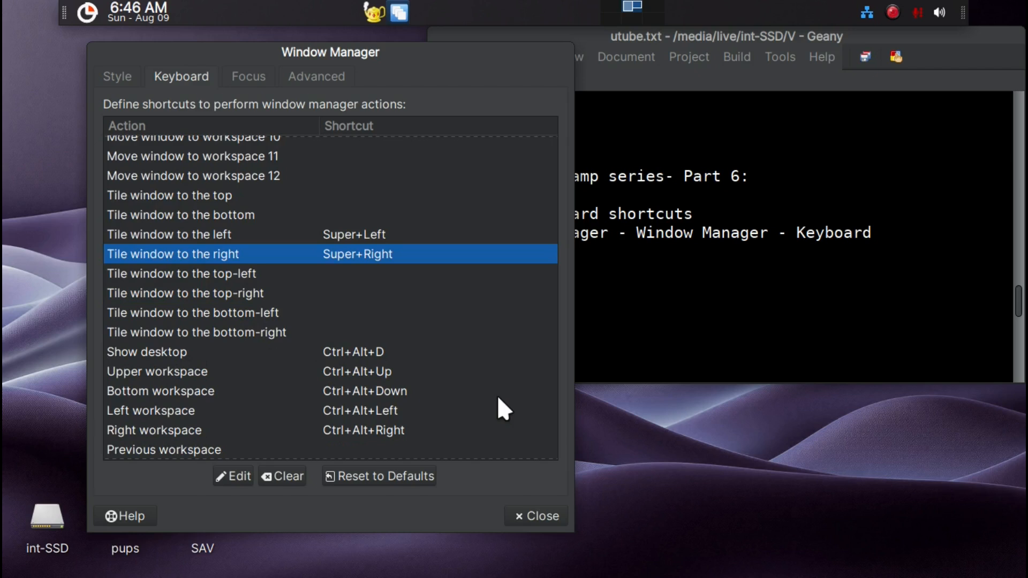
{"action": "key", "text": "ctrl+alt+d"}
{"action": "key", "text": "ctrl+alt+d"}
{"action": "double_click", "coordinate": [374, 352]}
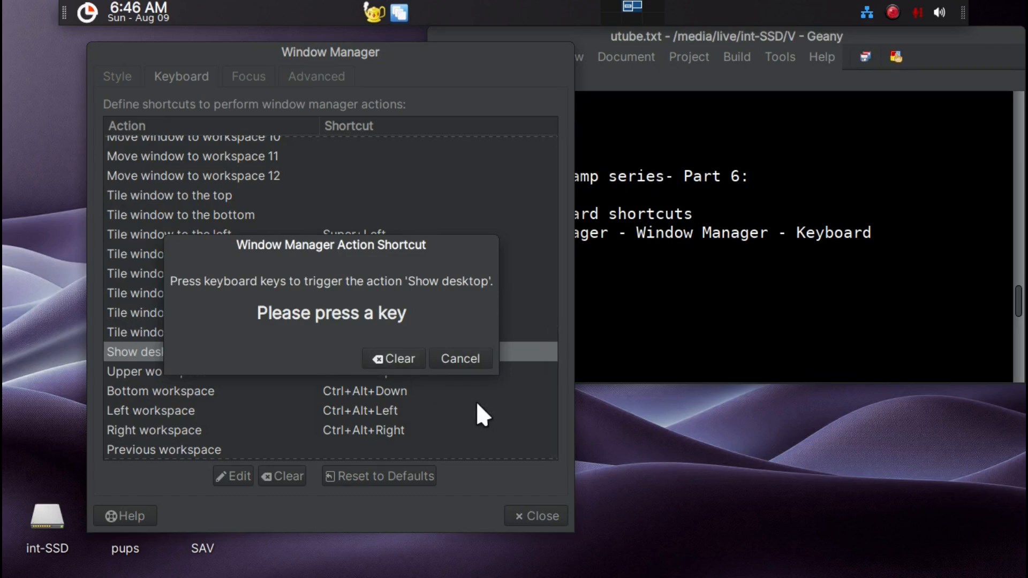
{"action": "key", "text": "super+d"}
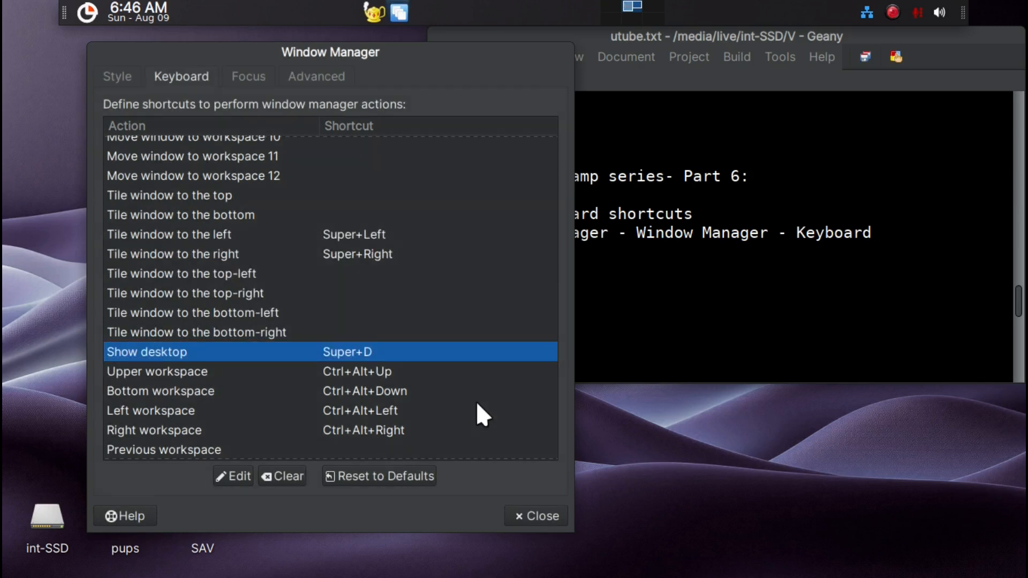
{"action": "key", "text": "super+d"}
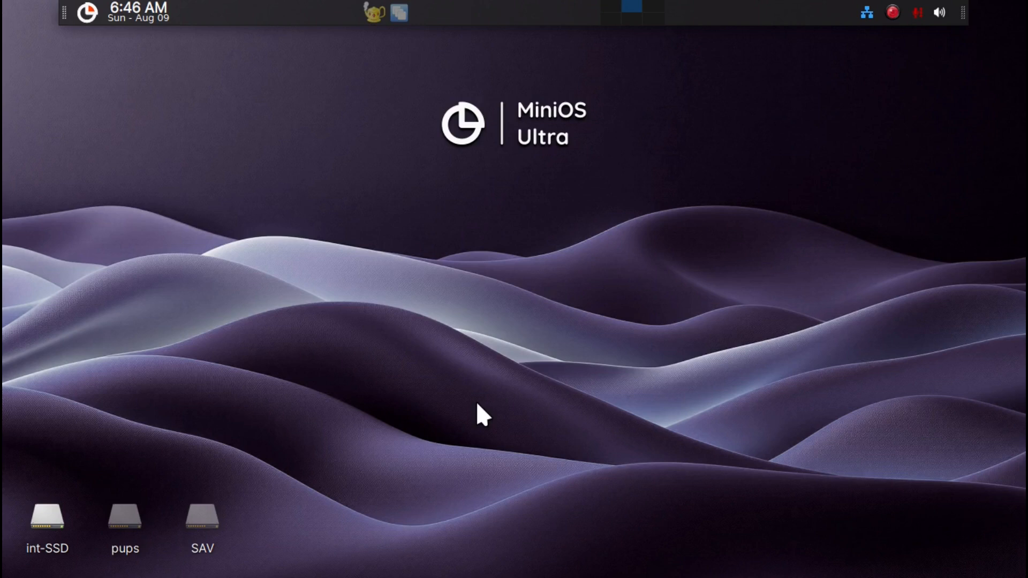
{"action": "key", "text": "super+d"}
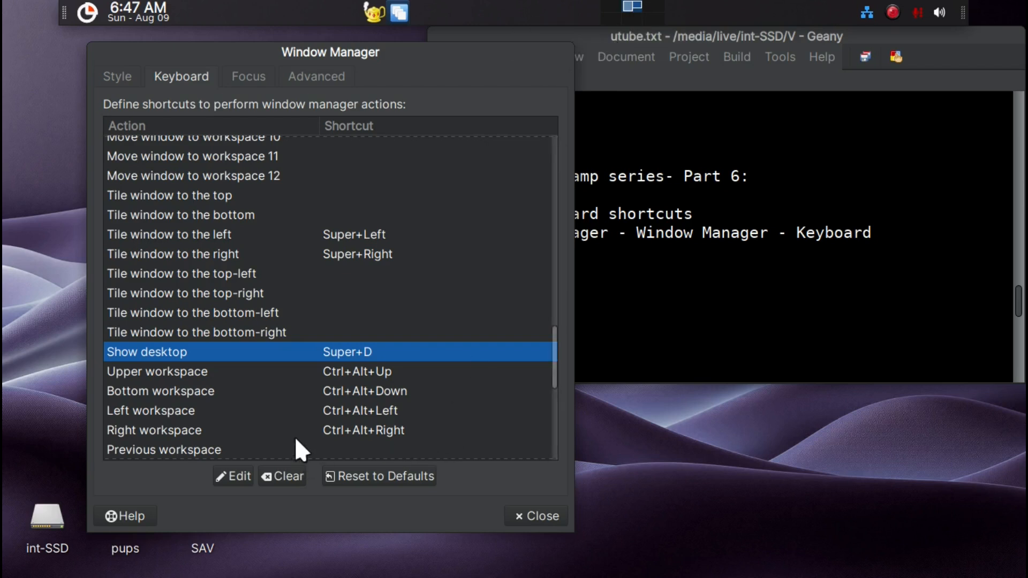
Step: Assign Shift+Ctrl+Down to "Bottom workspace" and Shift+Ctrl+Up to "Upper workspace", testing them by switching to the lower workspace and back
{"action": "left_click", "coordinate": [336, 392]}
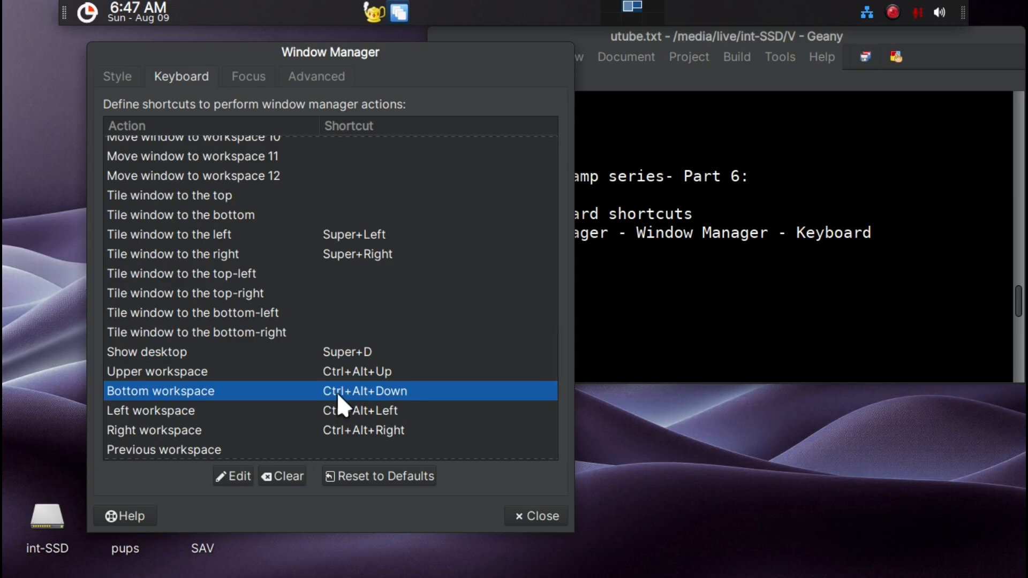
{"action": "double_click", "coordinate": [336, 391]}
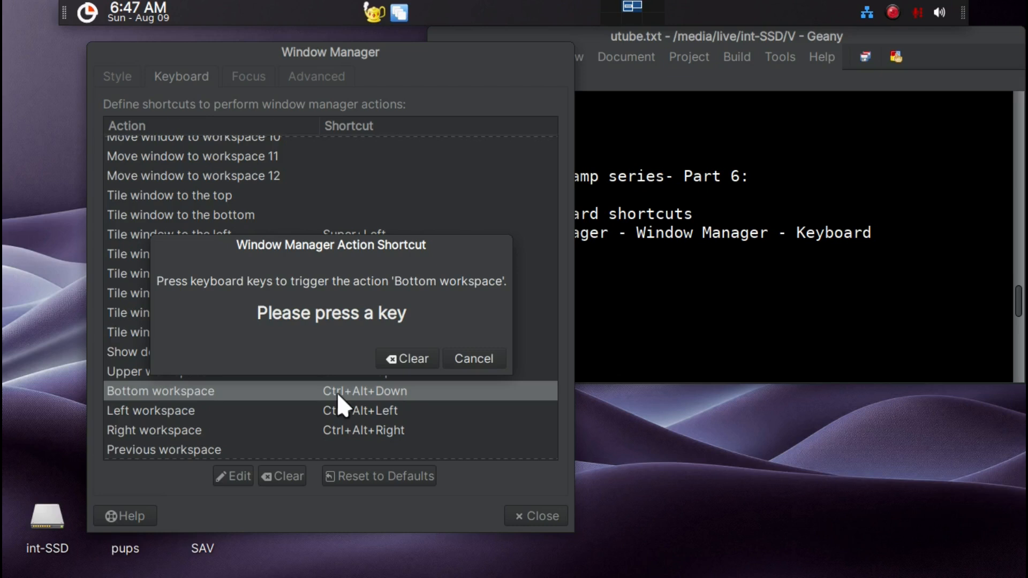
{"action": "key", "text": "shift+ctrl+Down"}
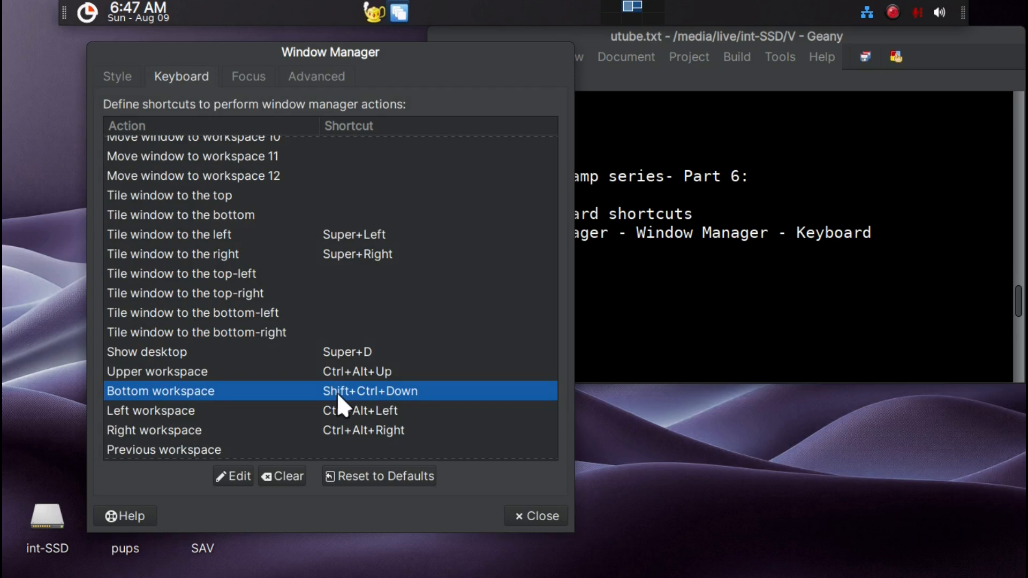
{"action": "double_click", "coordinate": [343, 368]}
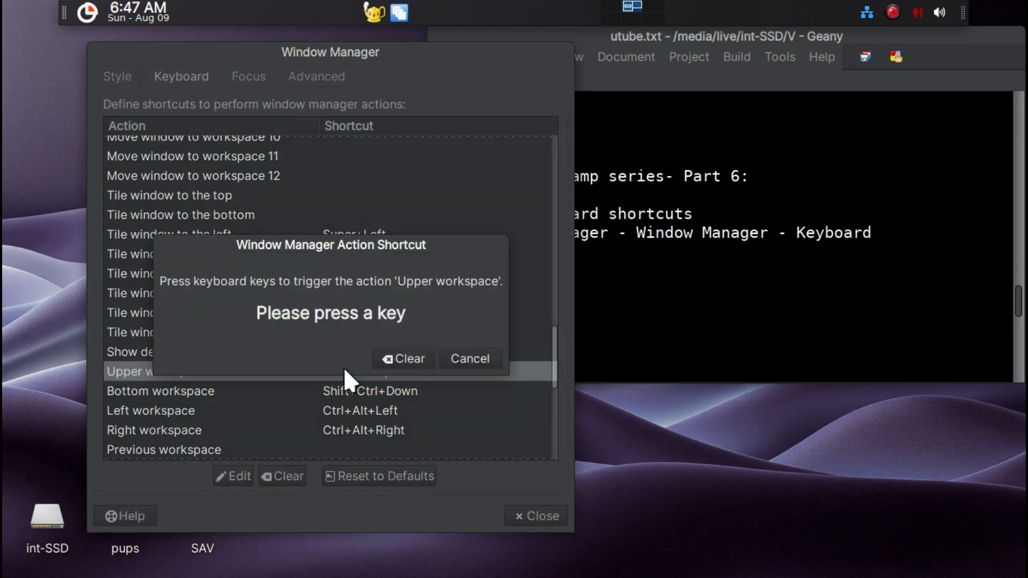
{"action": "key", "text": "shift+ctrl+Up"}
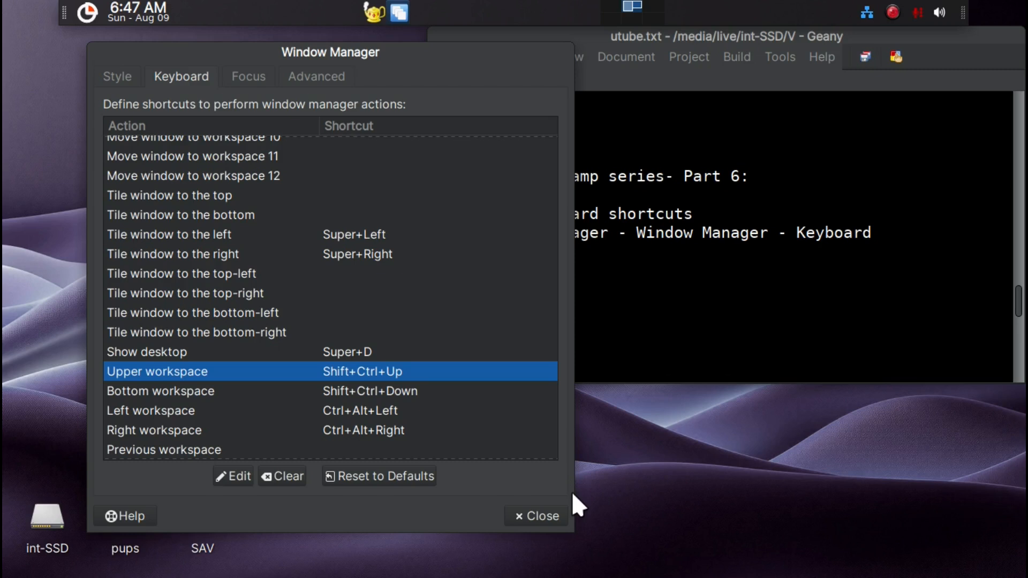
{"action": "key", "text": "super+d"}
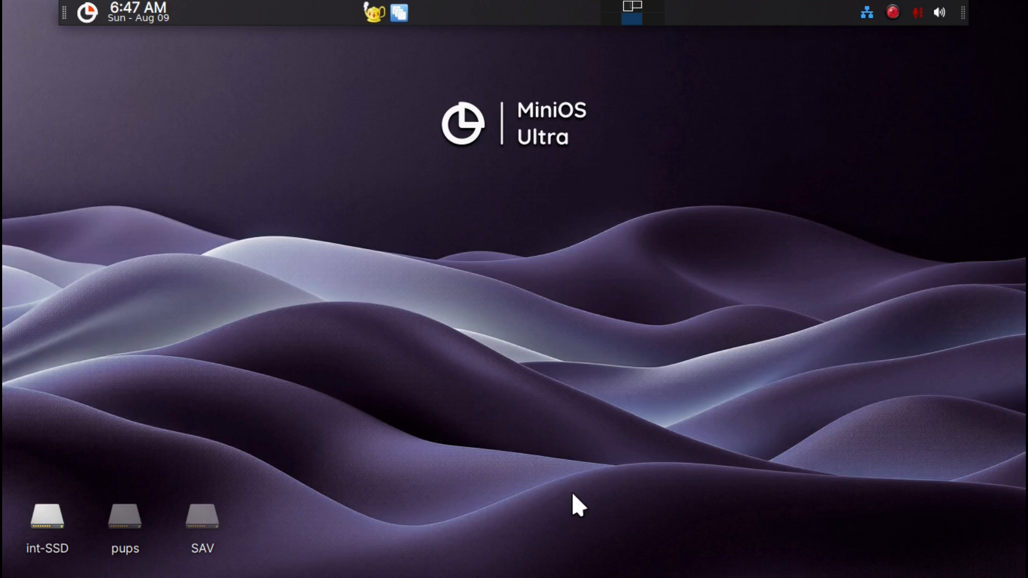
{"action": "key", "text": "super+d"}
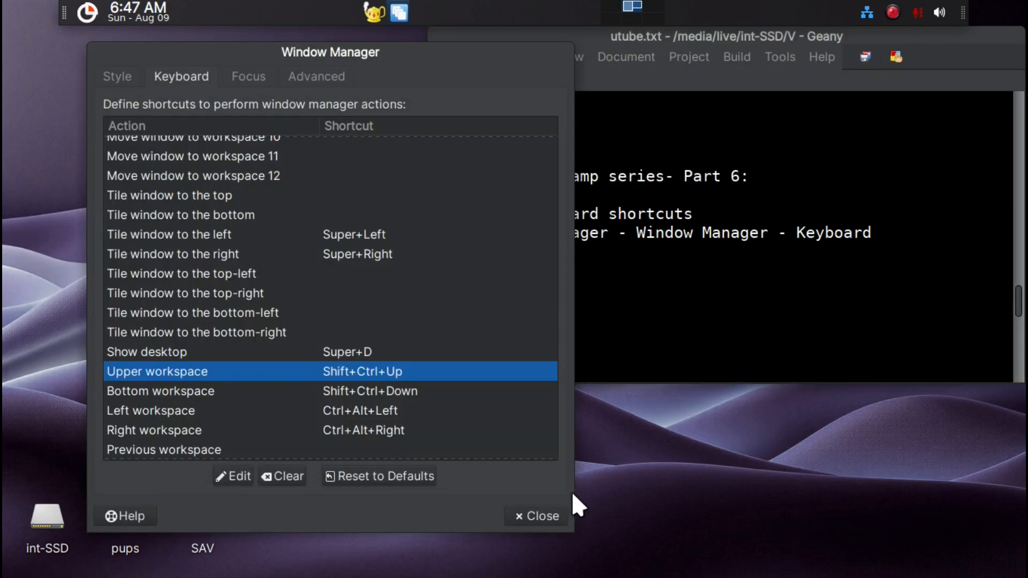
Step: Assign Shift+Ctrl+Left to the "Left workspace" action and Shift+Ctrl+Right to "Right workspace"
{"action": "left_click", "coordinate": [358, 408]}
{"action": "double_click", "coordinate": [357, 408]}
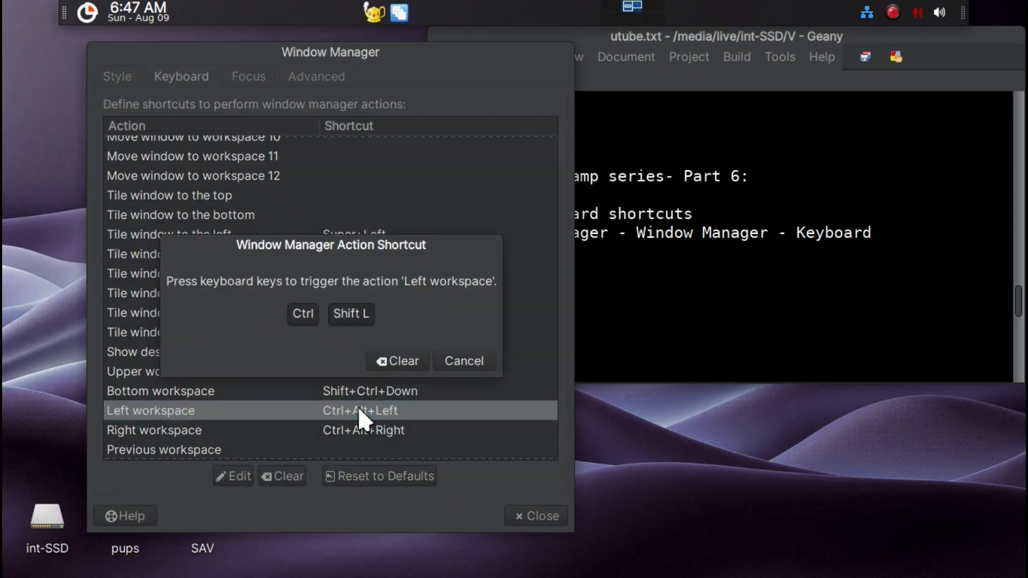
{"action": "key", "text": "shift+ctrl+Left"}
{"action": "double_click", "coordinate": [356, 428]}
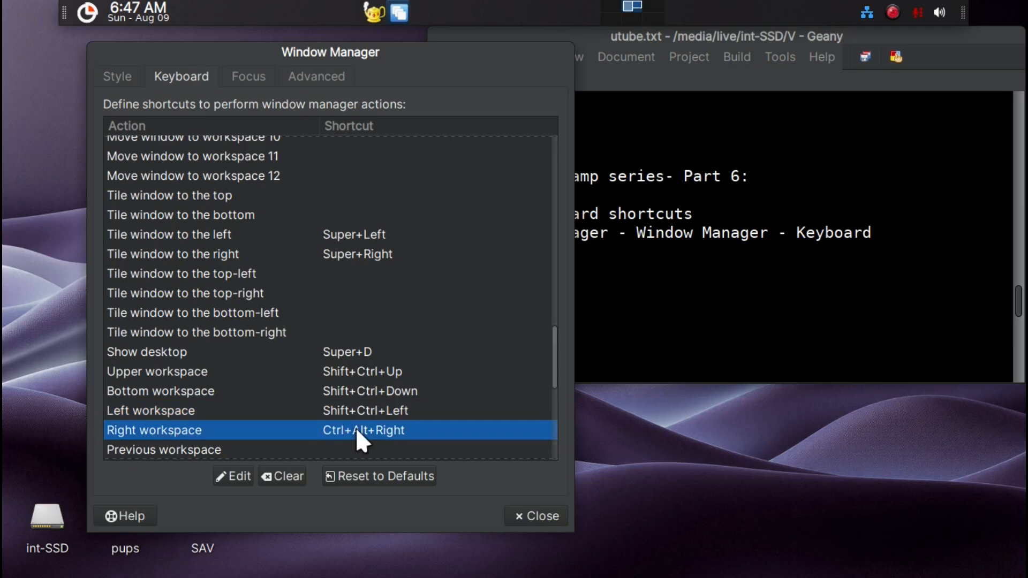
{"action": "key", "text": "shift+ctrl+Right"}
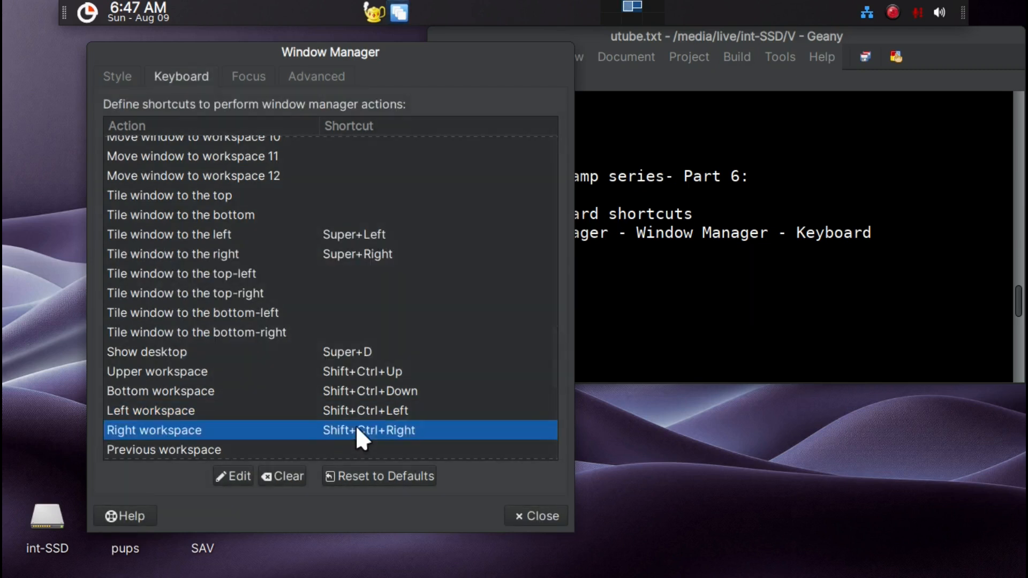
Step: Clear the shortcuts for switching directly to Workspace 1 through Workspace 12
{"action": "scroll", "coordinate": [407, 370], "scroll_direction": "down", "scroll_amount": 2}
{"action": "scroll", "coordinate": [408, 369], "scroll_direction": "down", "scroll_amount": 3}
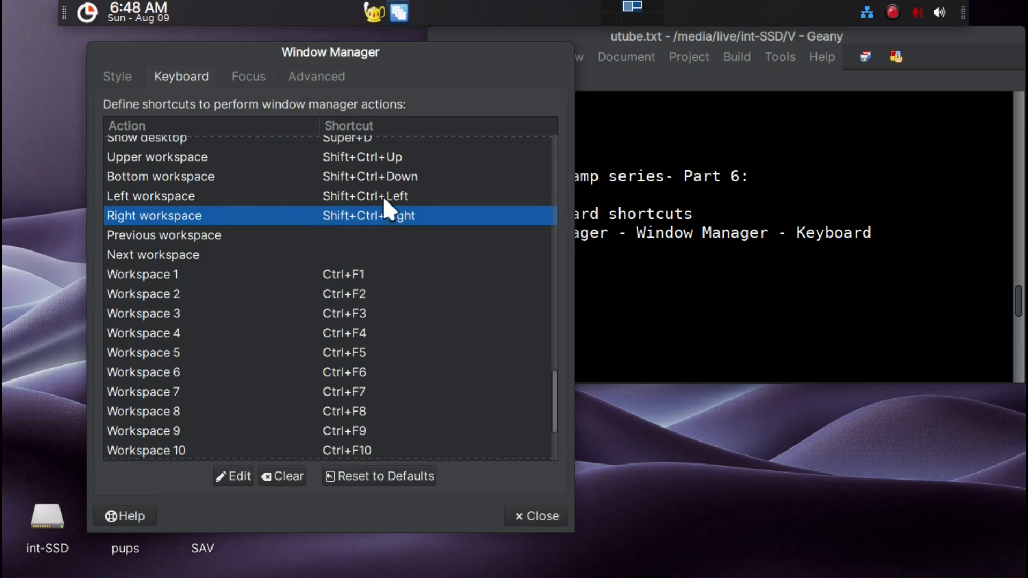
{"action": "left_click", "coordinate": [351, 276]}
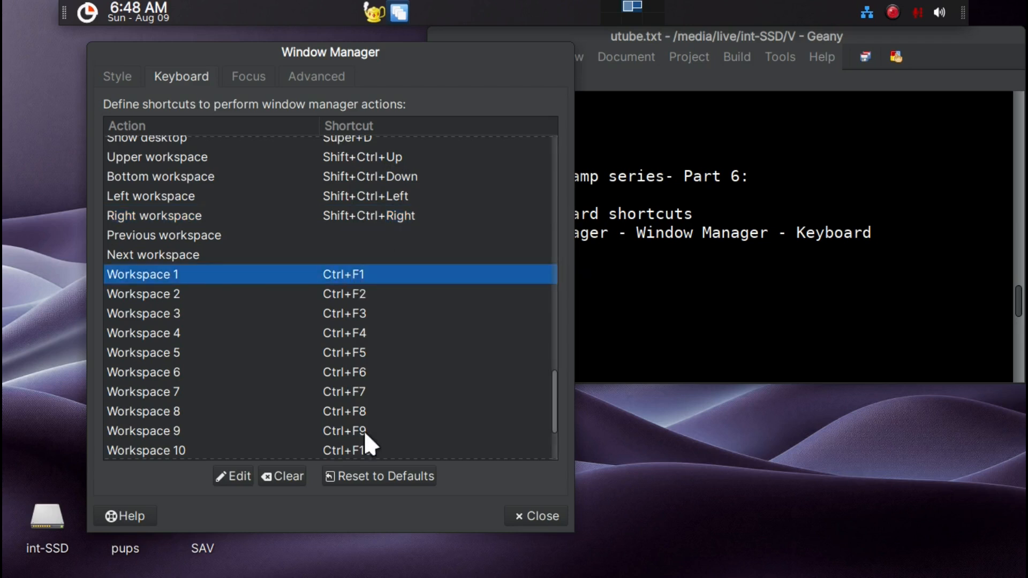
{"action": "left_click", "coordinate": [268, 474]}
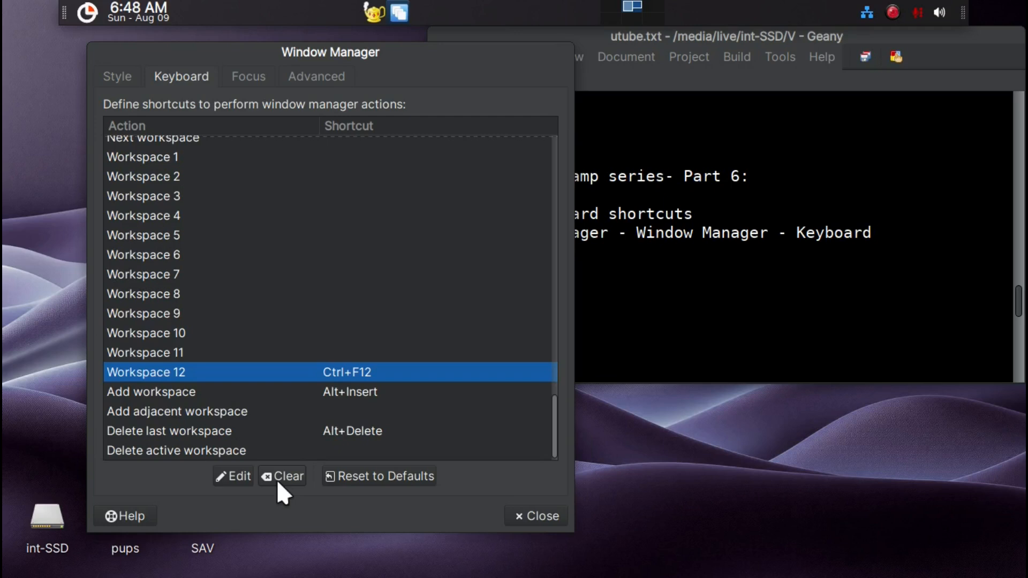
{"action": "left_click", "coordinate": [278, 477]}
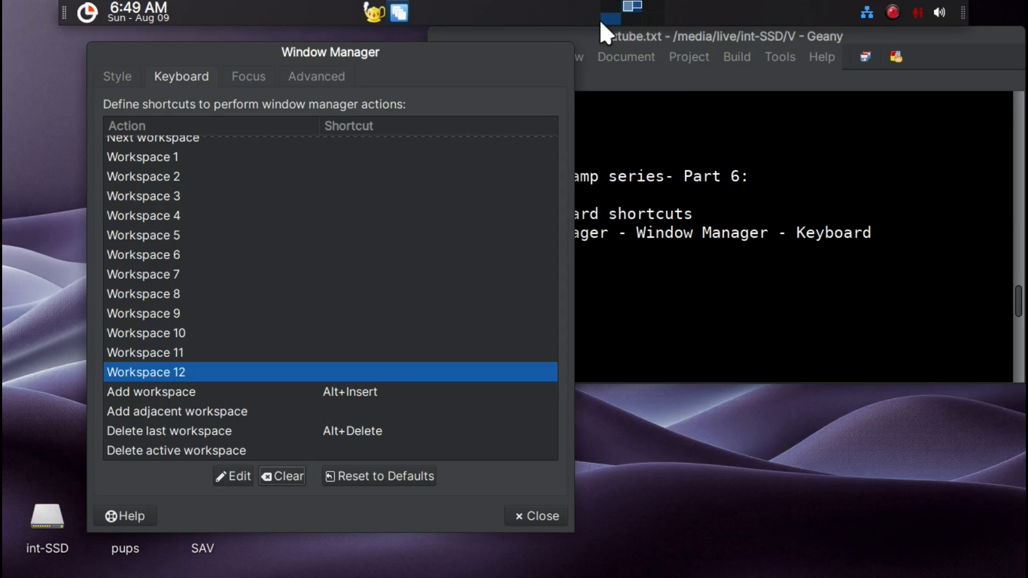
Step: Clear the shortcuts for "Add workspace" and "Delete last workspace", and close the Window Manager settings
{"action": "left_click", "coordinate": [416, 391]}
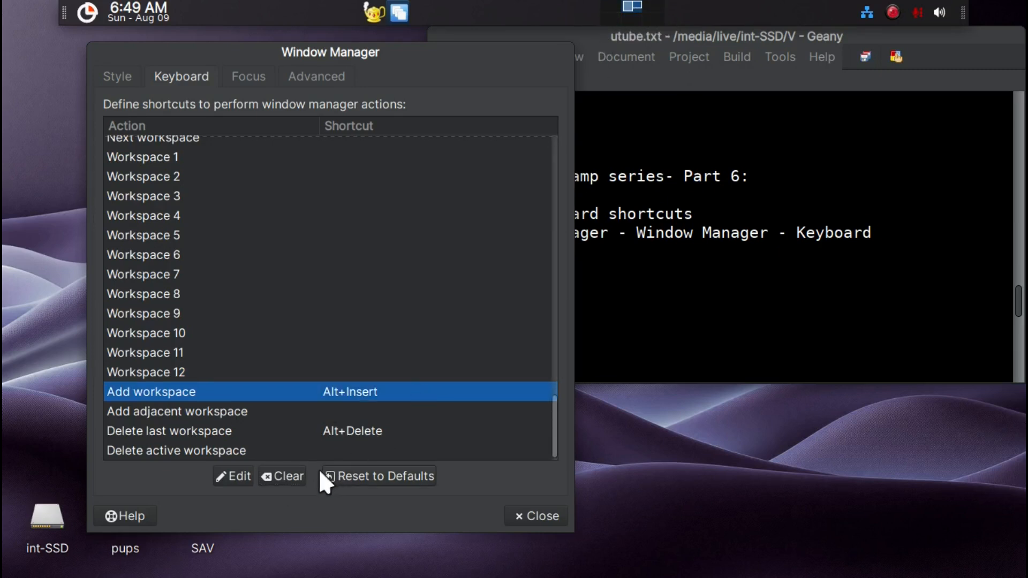
{"action": "left_click", "coordinate": [284, 474]}
{"action": "left_click", "coordinate": [334, 433]}
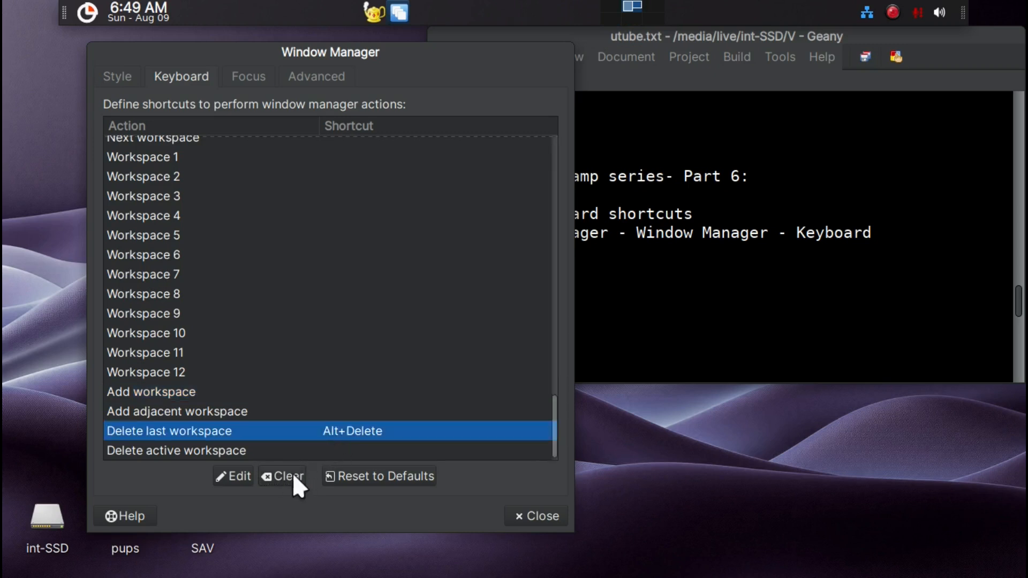
{"action": "left_click", "coordinate": [281, 477]}
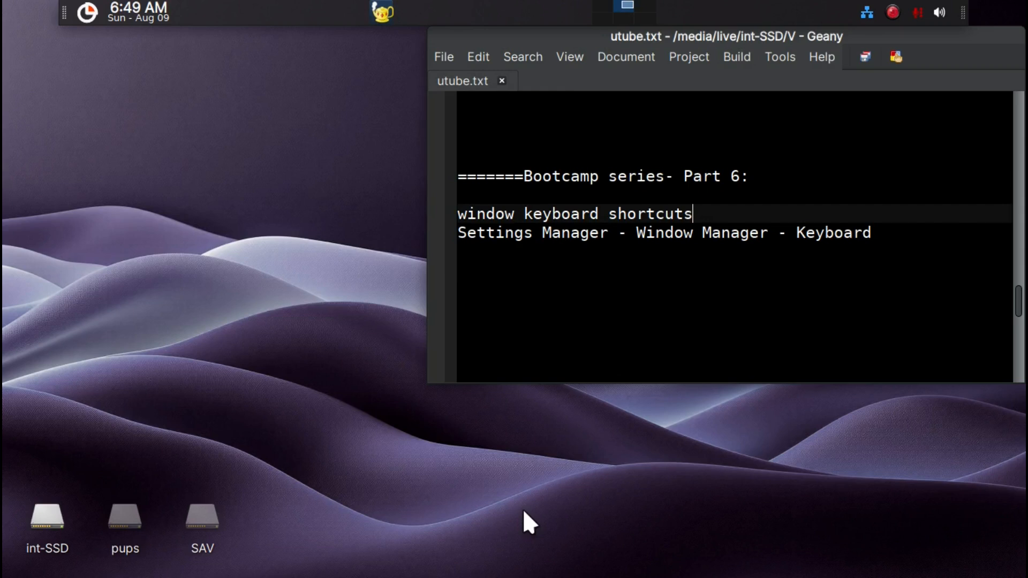
Step: Open a terminal and use the window move shortcut to place it near the lower-left part of the desktop
{"action": "key", "text": "ctrl+alt+t"}
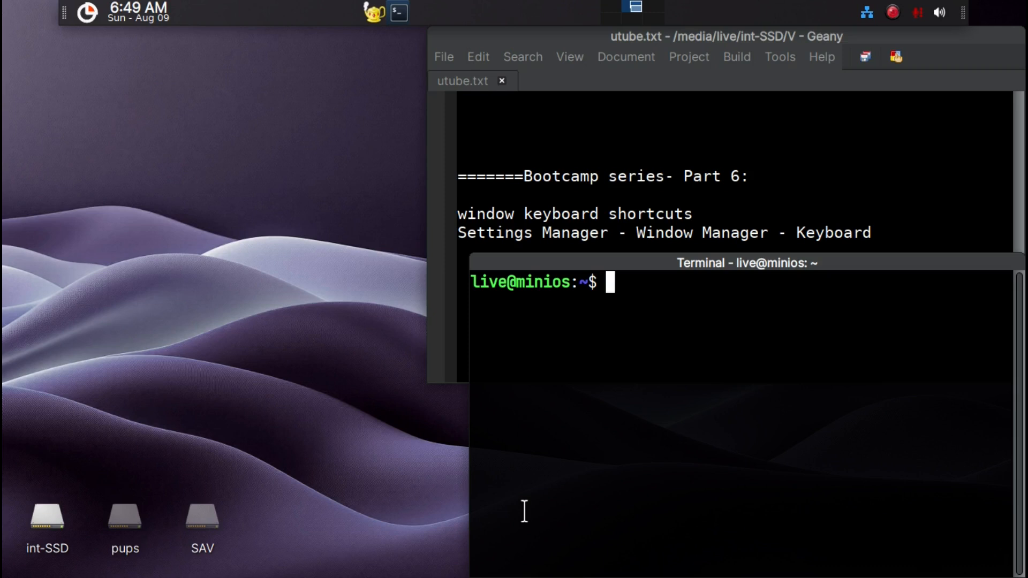
{"action": "key", "text": "alt+F7"}
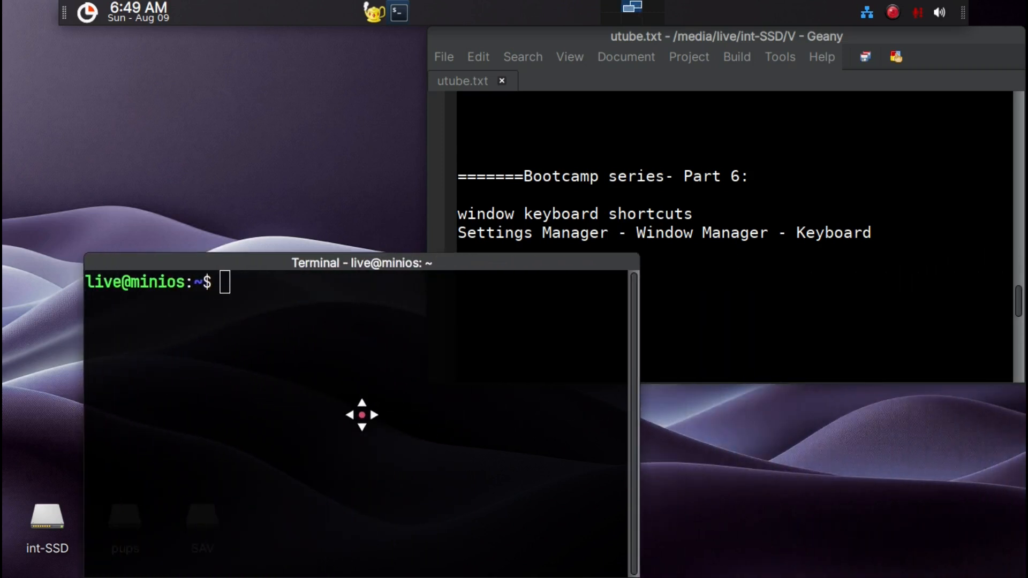
{"action": "left_click", "coordinate": [361, 415]}
Step: Test the window shortcuts by tiling the terminal left and right and restoring its floating size, and close it
{"action": "key", "text": "super+Left"}
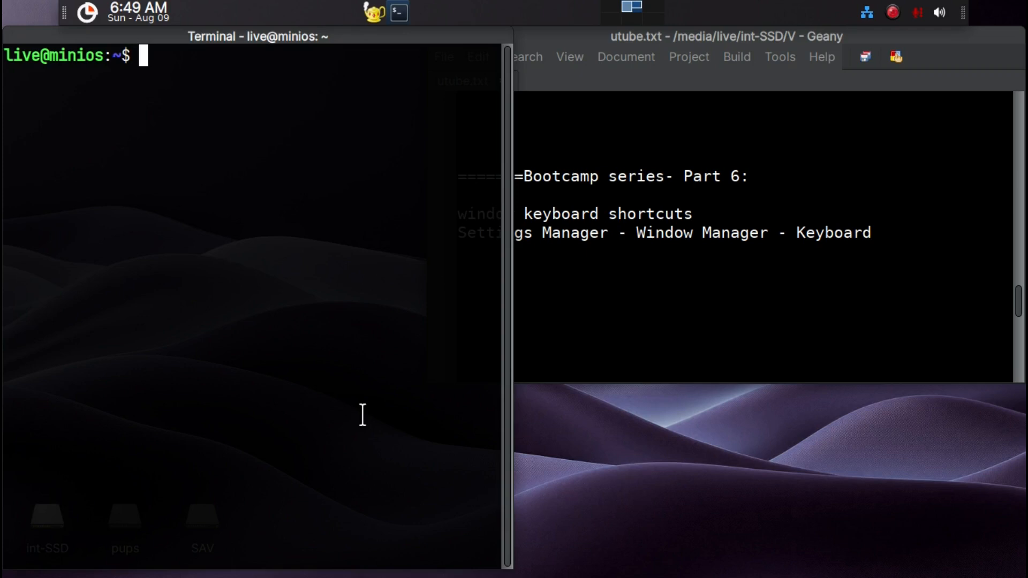
{"action": "key", "text": "super+Right"}
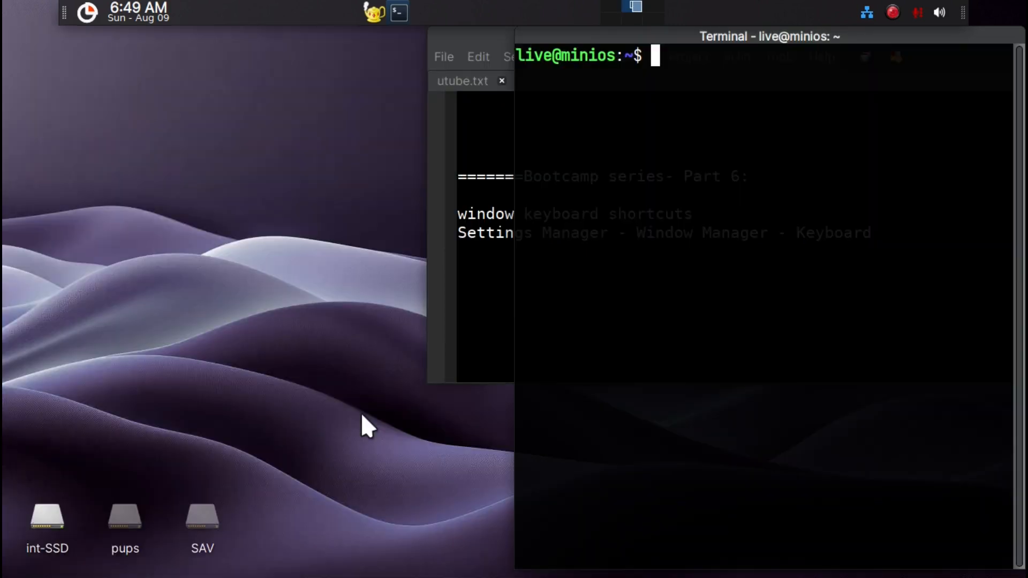
{"action": "key", "text": "super+Up"}
{"action": "key", "text": "super+Down"}
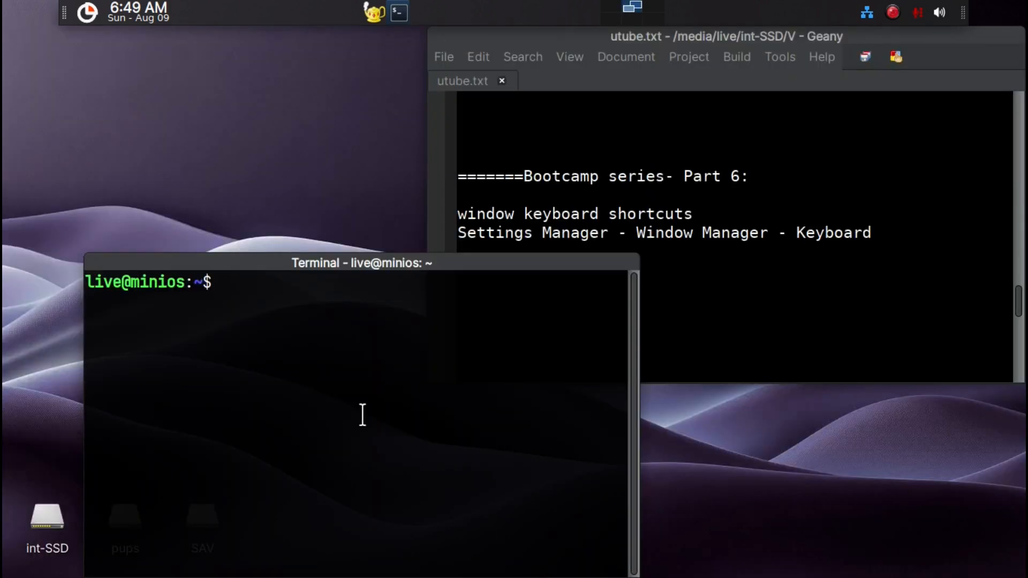
{"action": "type", "text": "x"}
{"action": "key", "text": "BackSpace"}
{"action": "key", "text": "alt+F4"}
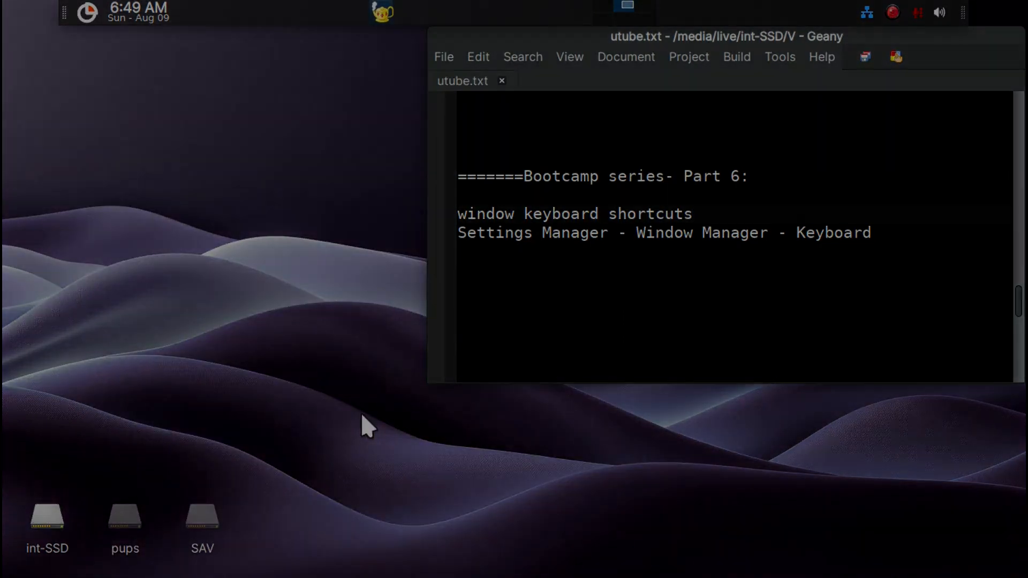